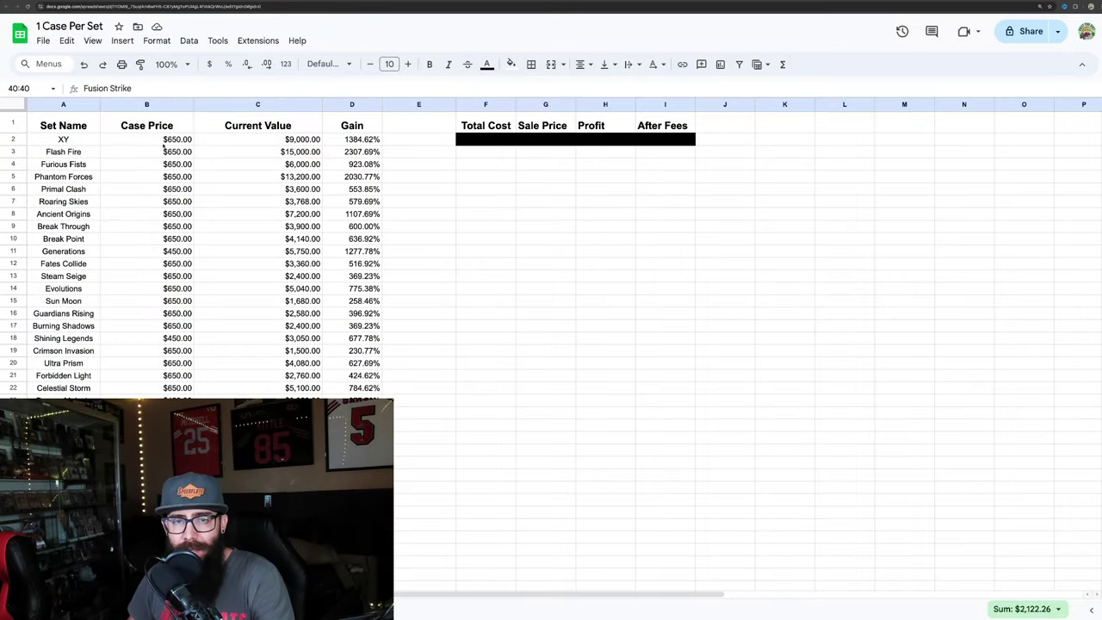
{"action": "left_click", "coordinate": [164, 143]}
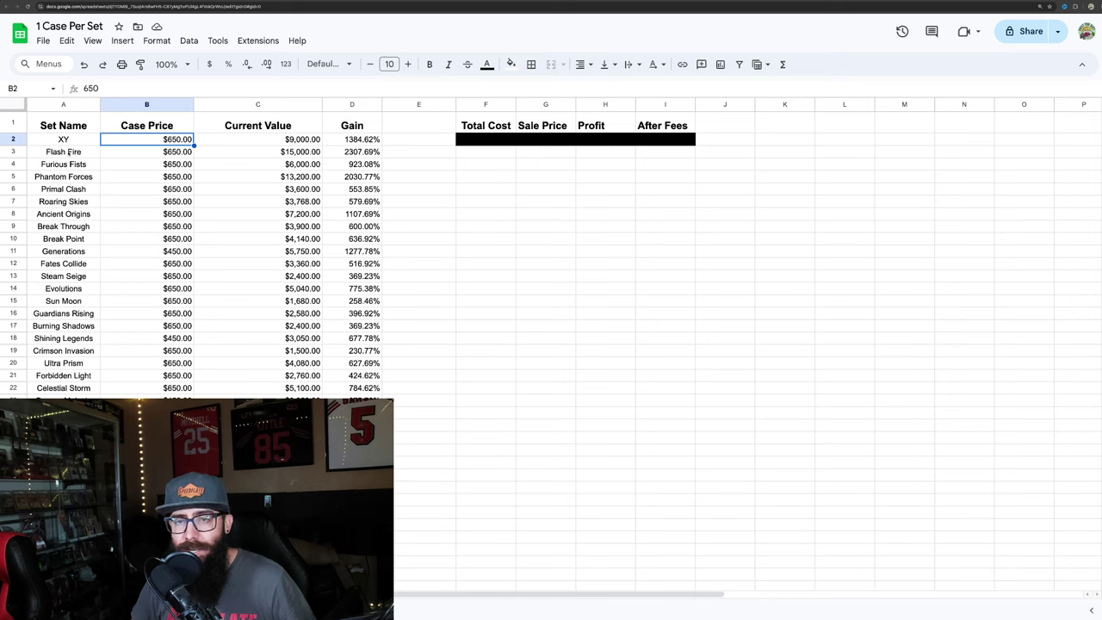
{"action": "left_click", "coordinate": [76, 153]}
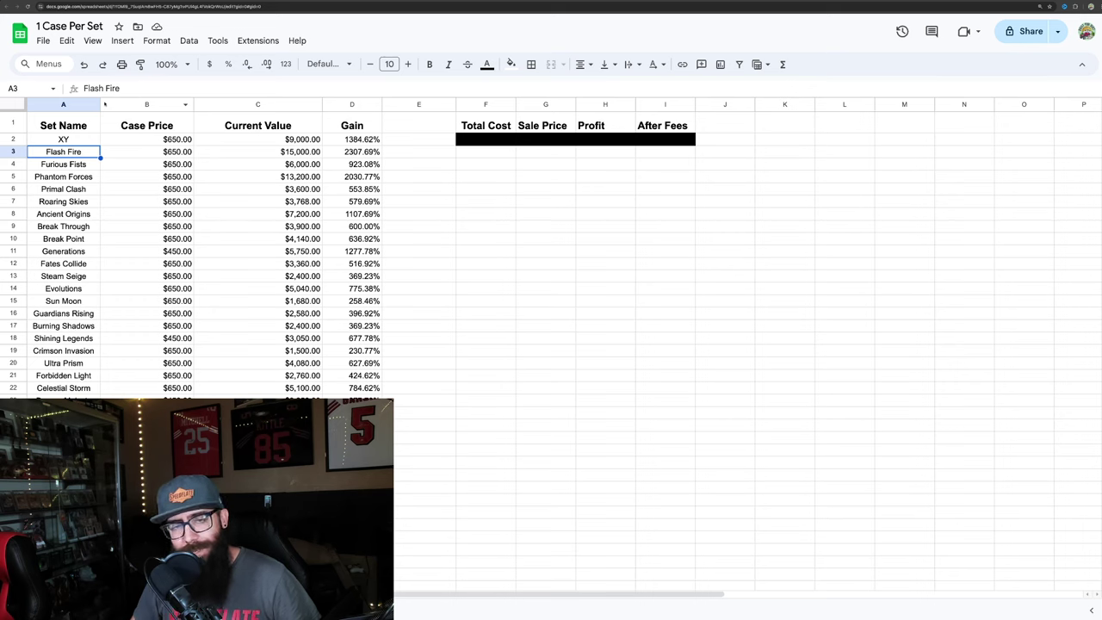
- Highlight the set rows from XY through Ancient Origins one at a time, reviewing each case price, current value and gain
{"action": "left_click", "coordinate": [13, 139]}
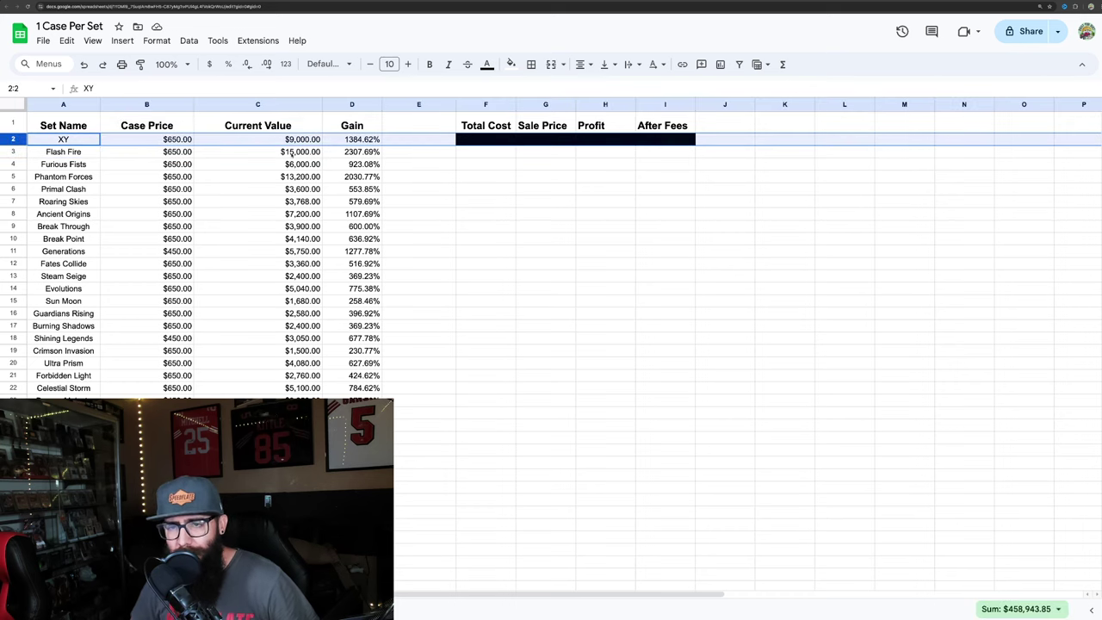
{"action": "scroll", "coordinate": [17, 153], "scroll_direction": "down", "scroll_amount": 1}
{"action": "left_click", "coordinate": [17, 141]}
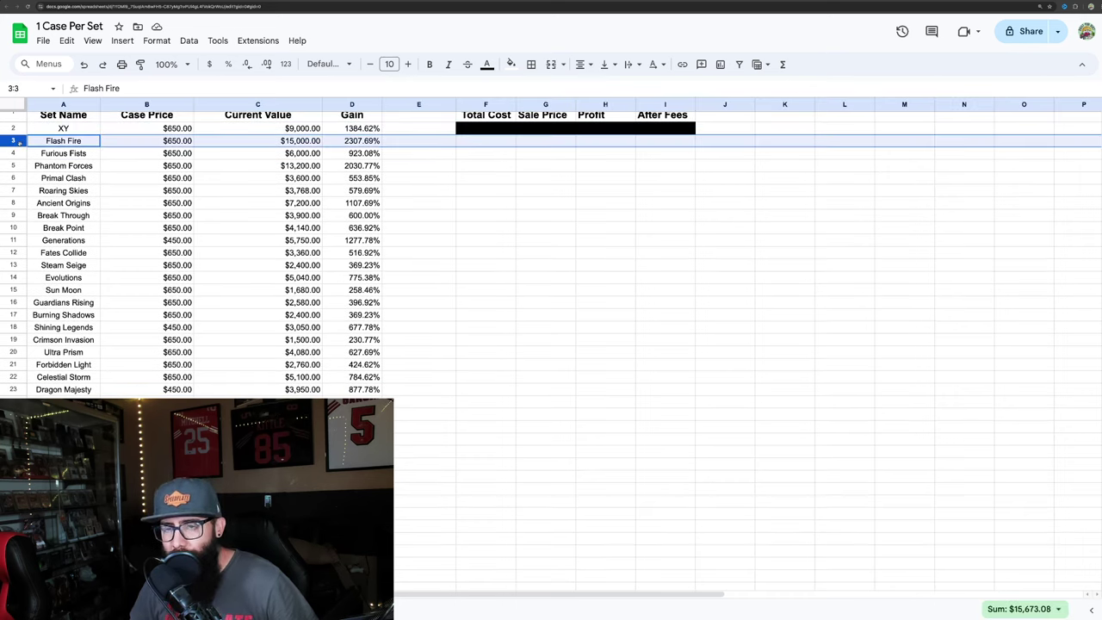
{"action": "left_click", "coordinate": [22, 154]}
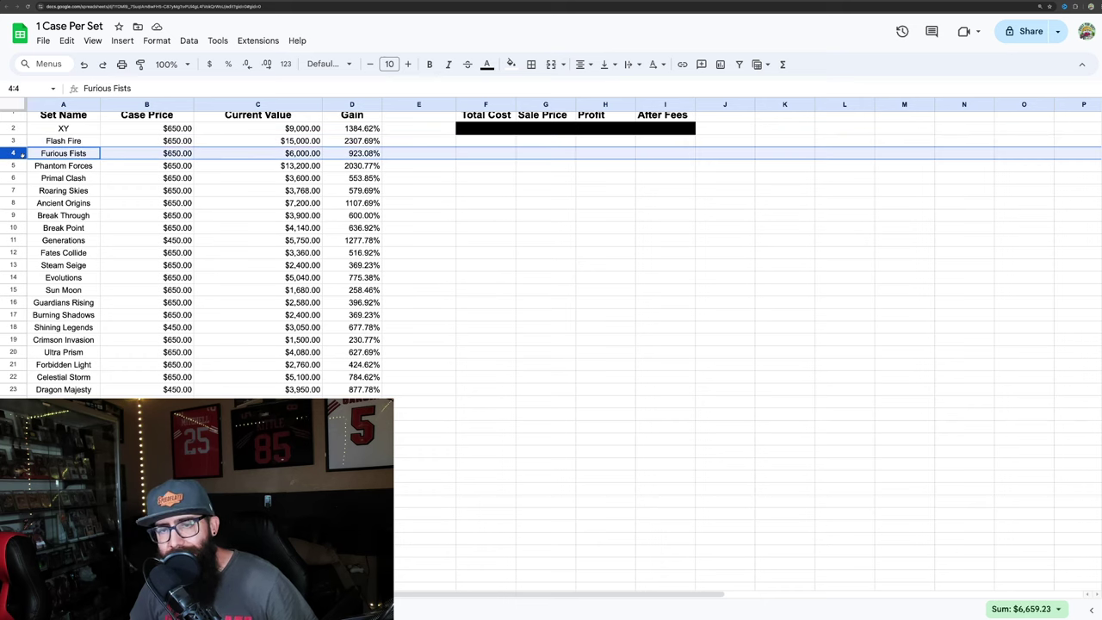
{"action": "left_click", "coordinate": [17, 166]}
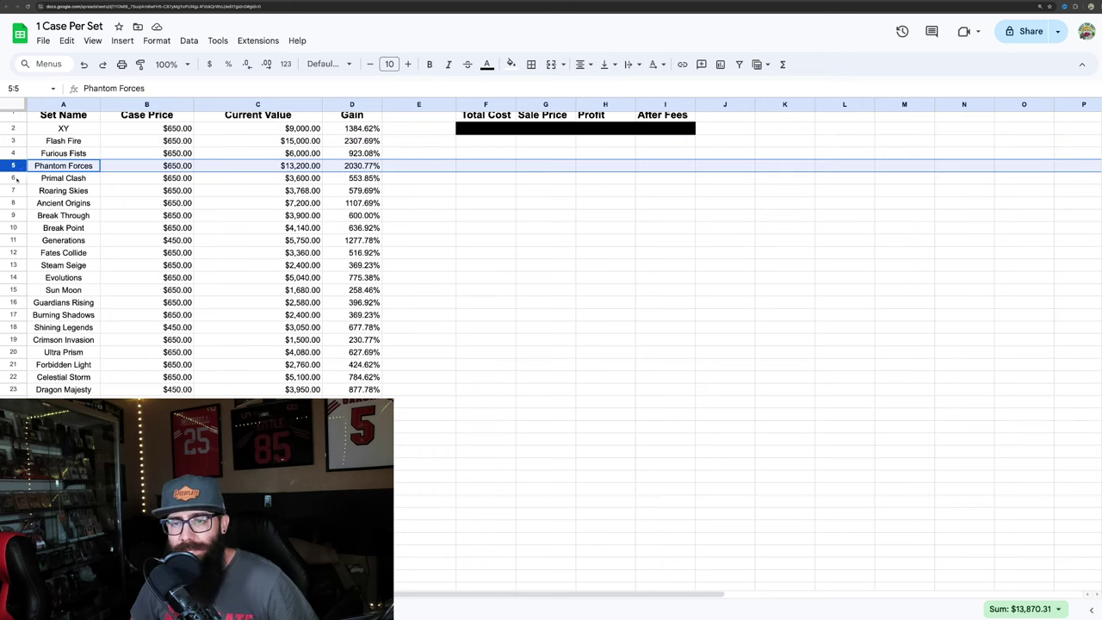
{"action": "left_click", "coordinate": [17, 179]}
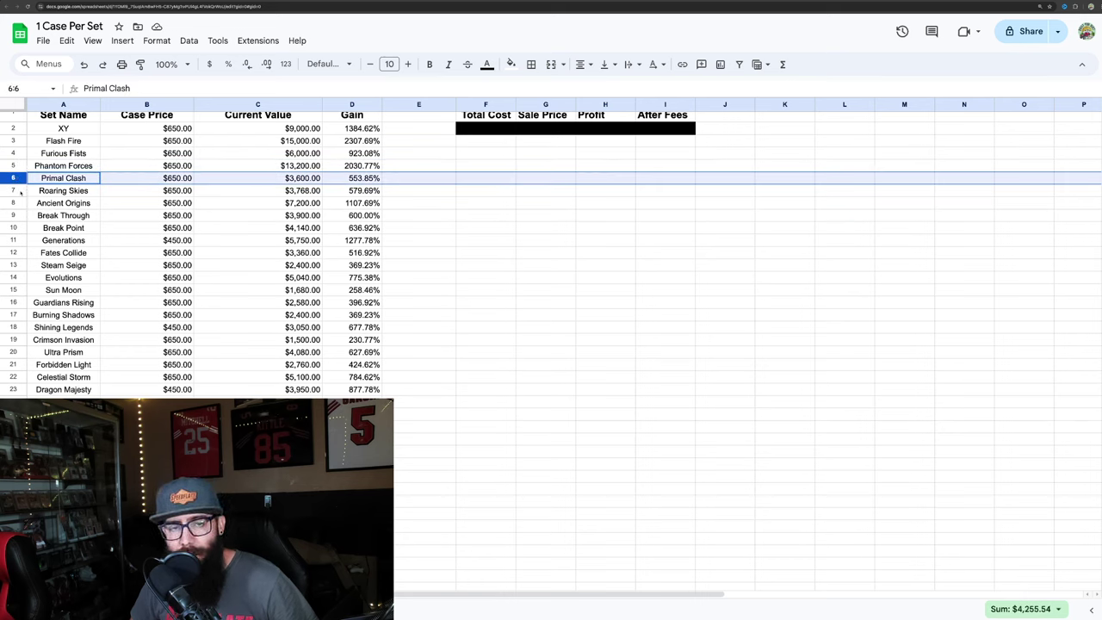
{"action": "left_click", "coordinate": [17, 190]}
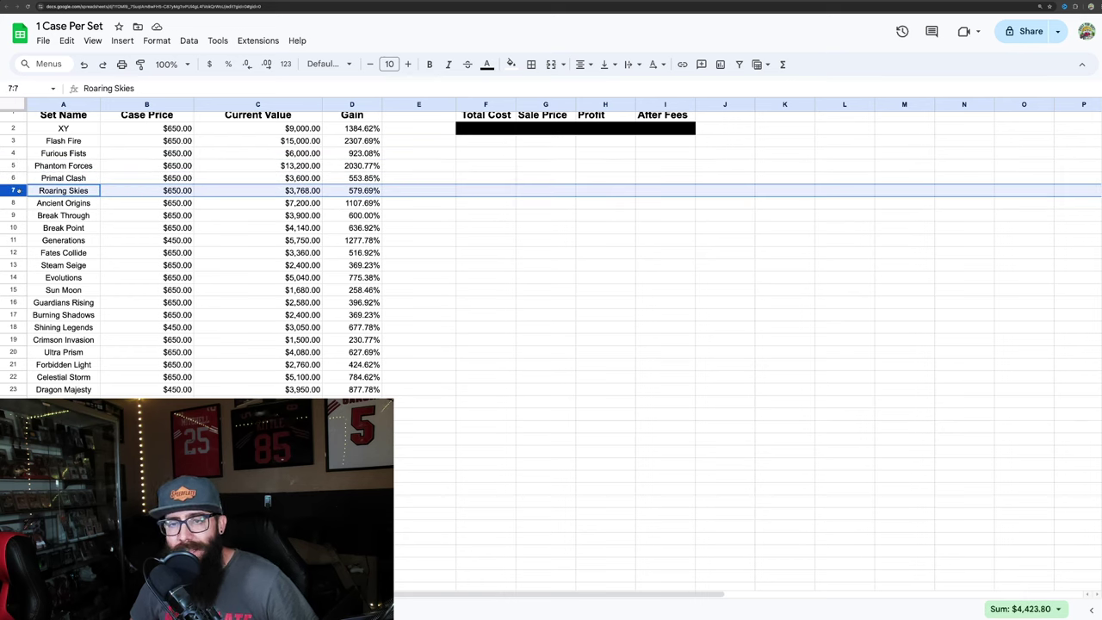
{"action": "left_click", "coordinate": [16, 203]}
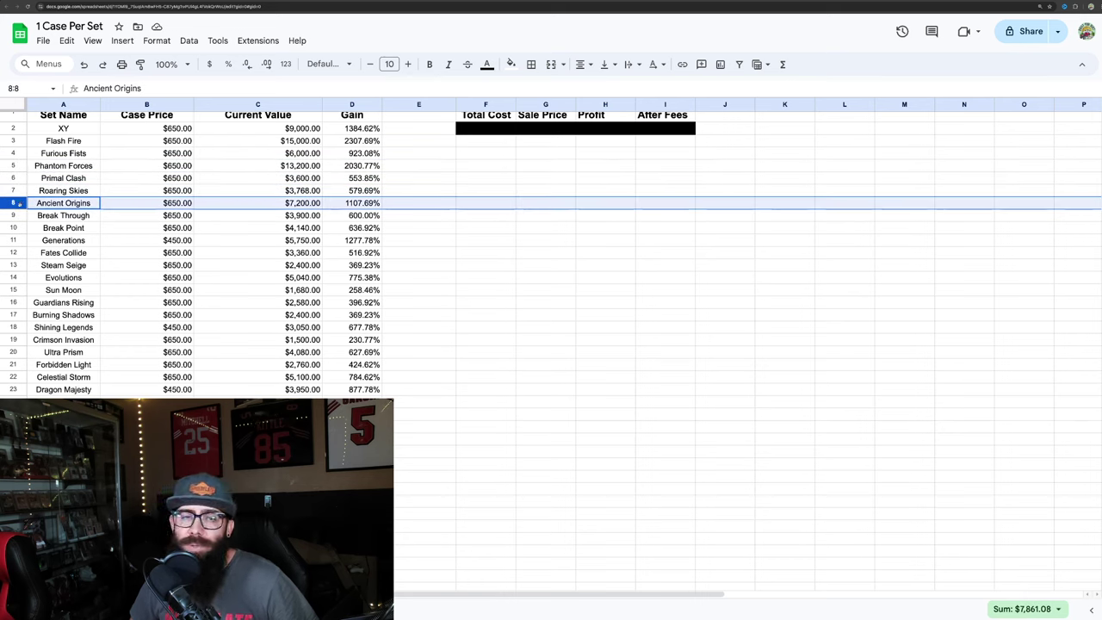
- Highlight each row from Break Through through Evolutions in turn to compare its case price with its current value and gain
{"action": "left_click", "coordinate": [14, 216]}
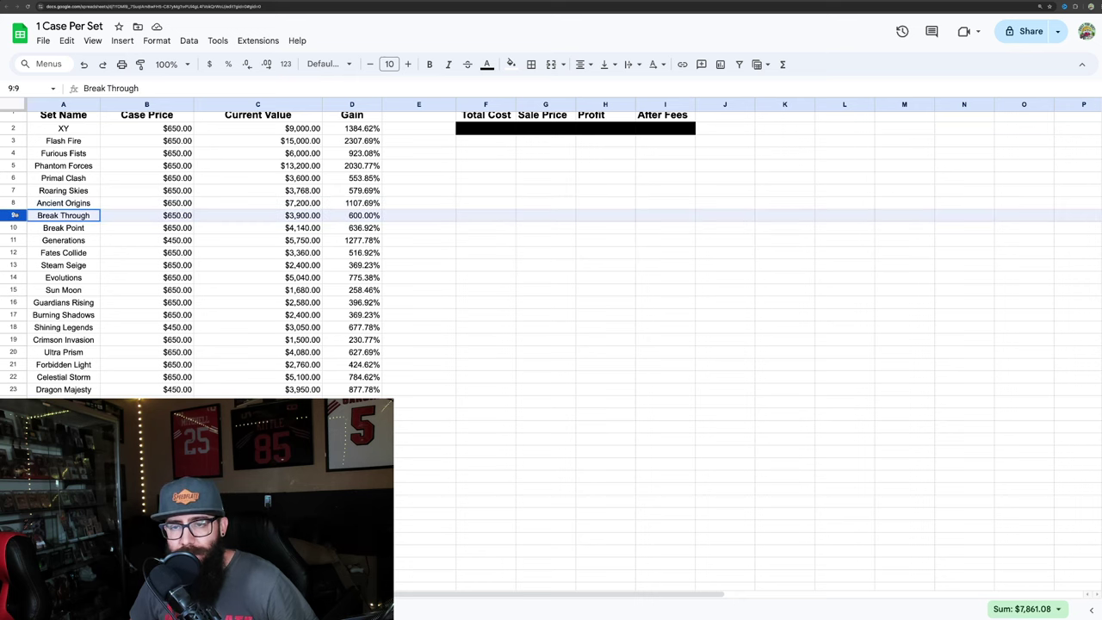
{"action": "left_click", "coordinate": [14, 228]}
{"action": "scroll", "coordinate": [14, 228], "scroll_direction": "down", "scroll_amount": 3}
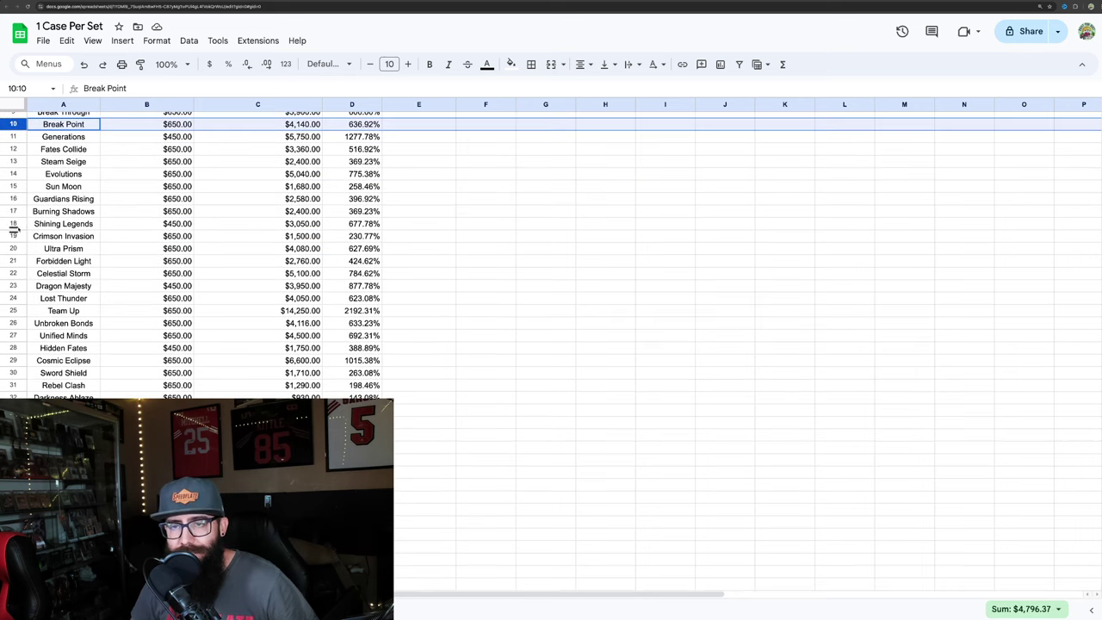
{"action": "scroll", "coordinate": [13, 228], "scroll_direction": "up", "scroll_amount": 1}
{"action": "left_click", "coordinate": [19, 176]}
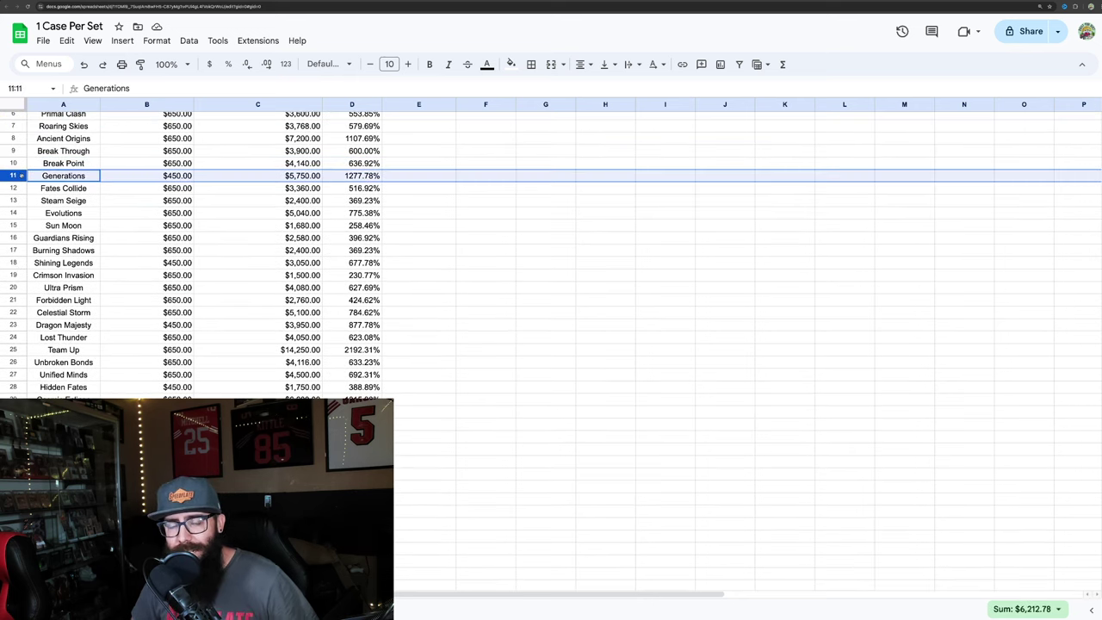
{"action": "left_click", "coordinate": [18, 188]}
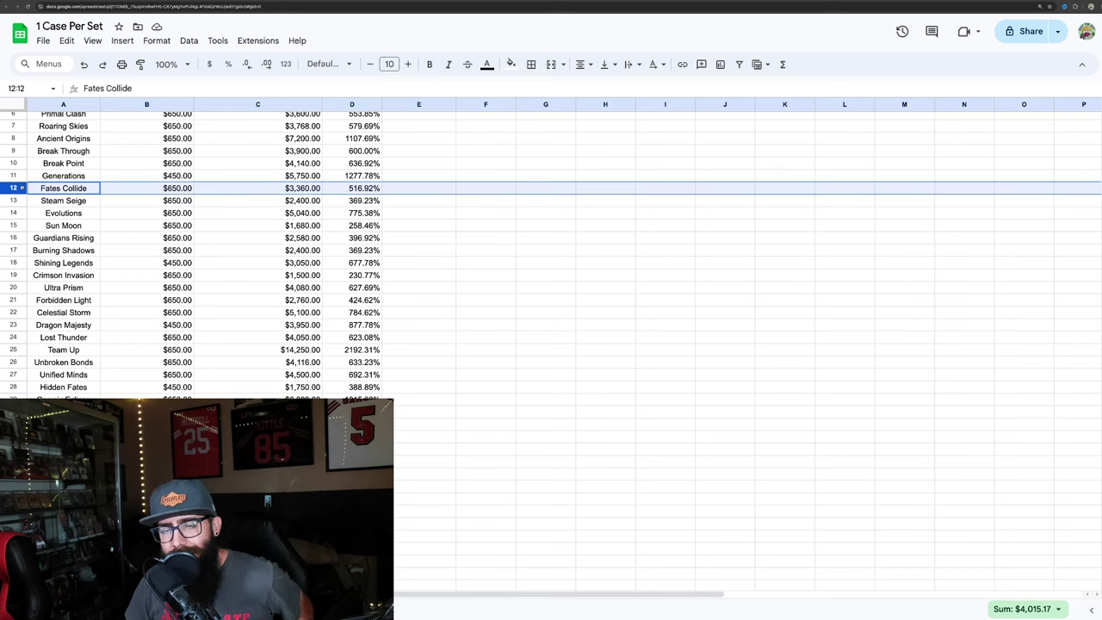
{"action": "left_click", "coordinate": [19, 201]}
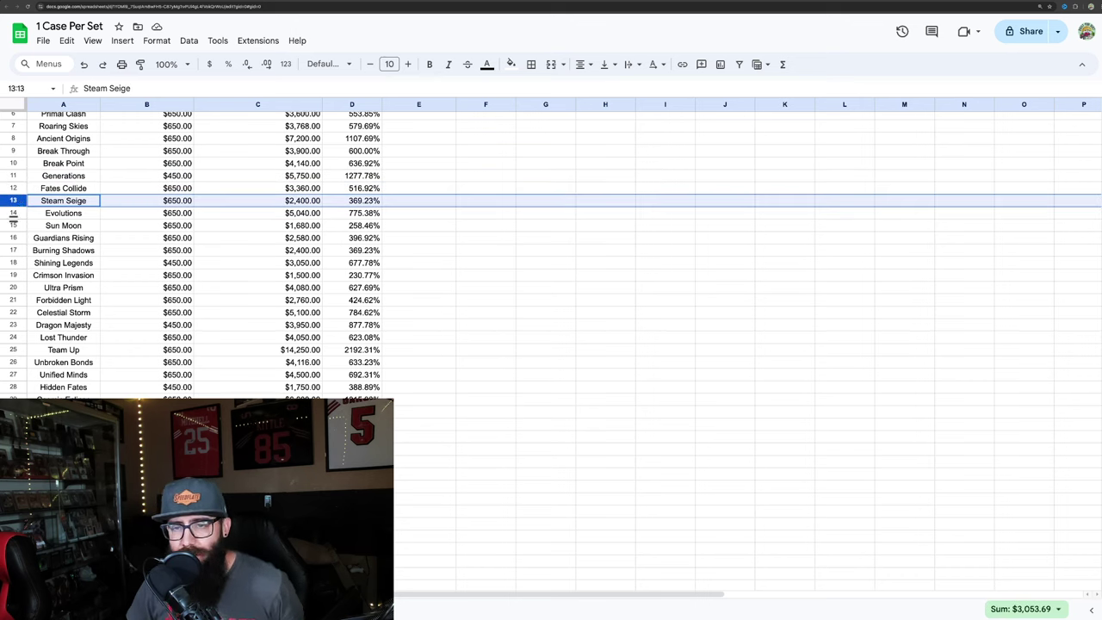
{"action": "left_click", "coordinate": [15, 213]}
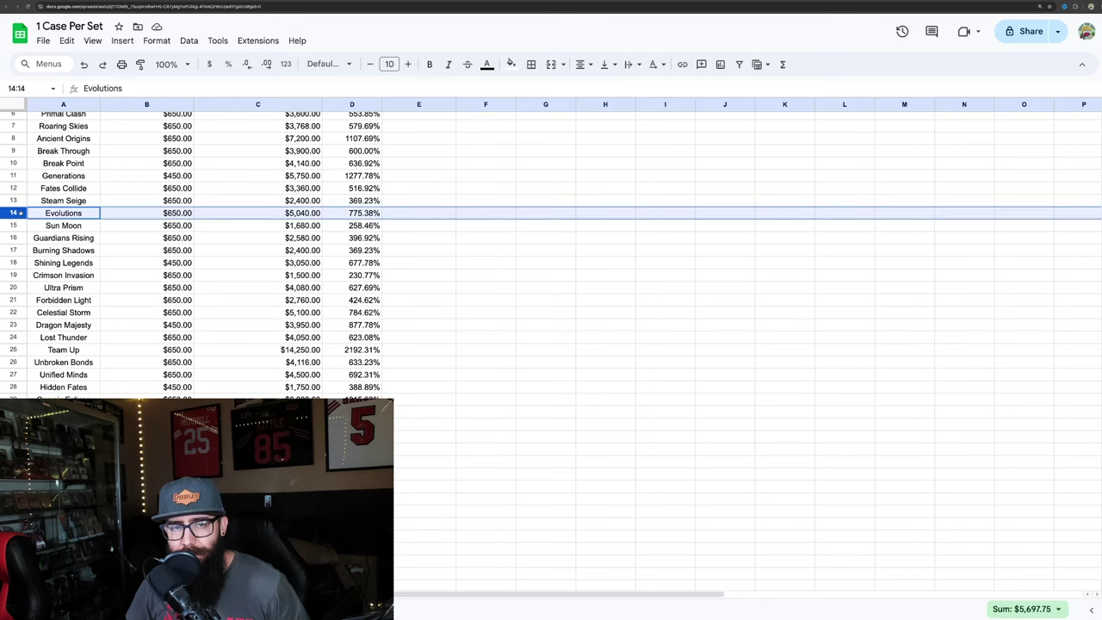
- Step through the rows from Sun Moon to Forbidden Light, highlighting each to review its case price, current value and gain
{"action": "left_click", "coordinate": [15, 226]}
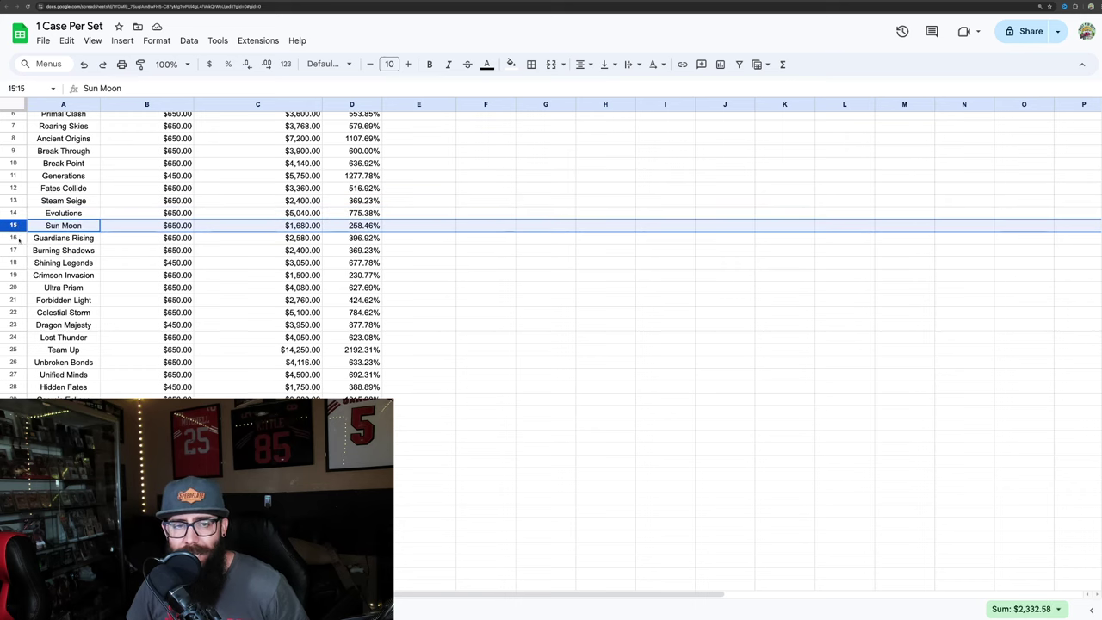
{"action": "left_click", "coordinate": [14, 238]}
{"action": "scroll", "coordinate": [14, 231], "scroll_direction": "down", "scroll_amount": 1}
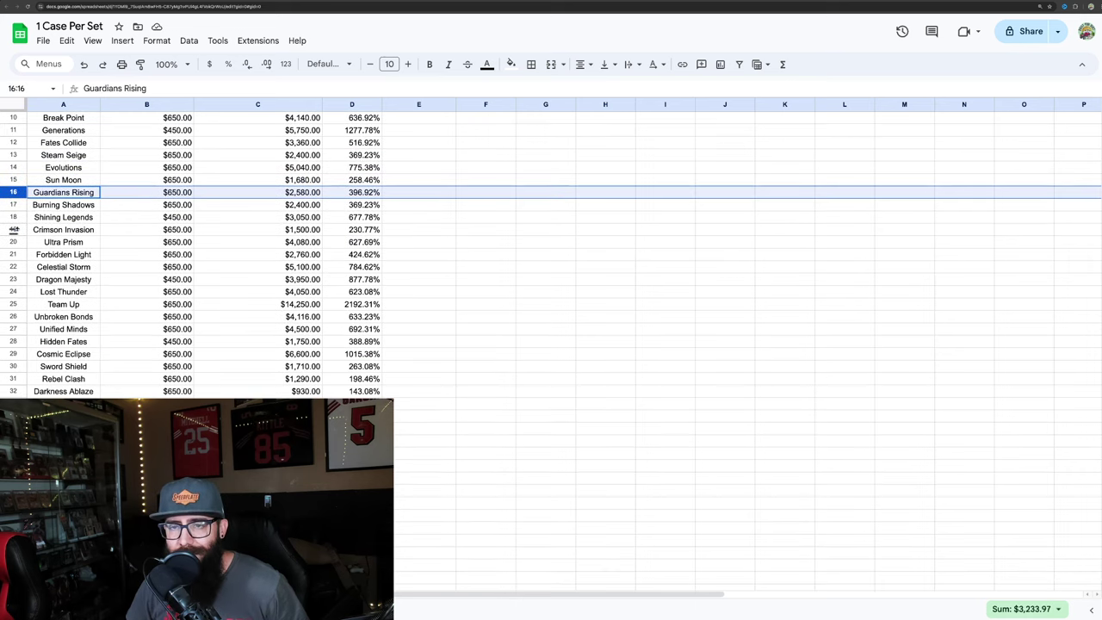
{"action": "left_click", "coordinate": [14, 207]}
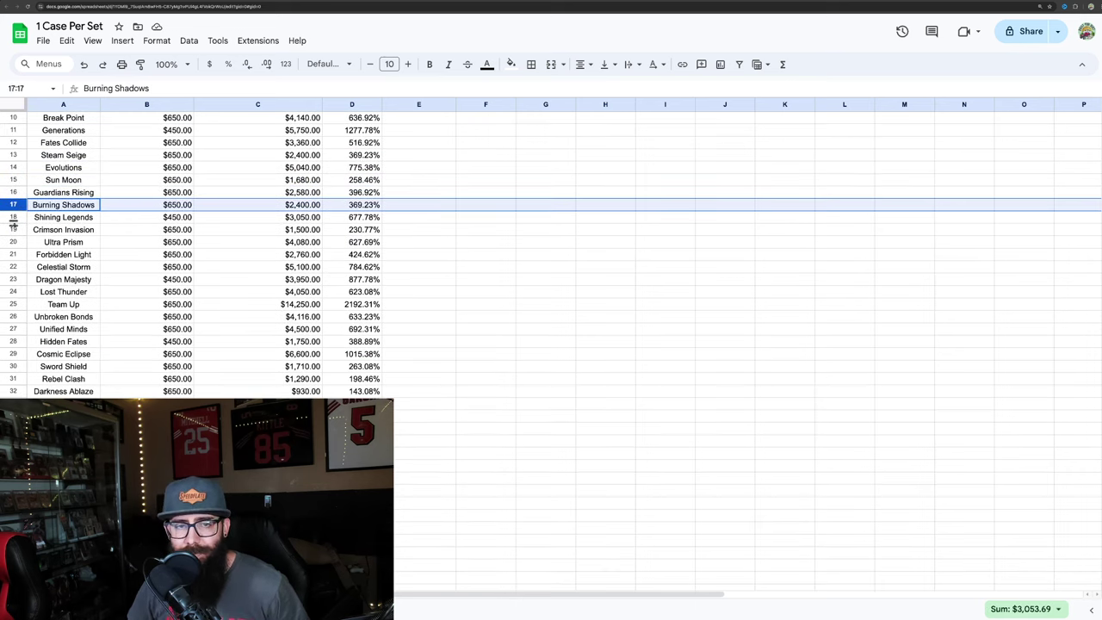
{"action": "left_click", "coordinate": [14, 219]}
{"action": "scroll", "coordinate": [19, 223], "scroll_direction": "down", "scroll_amount": 1}
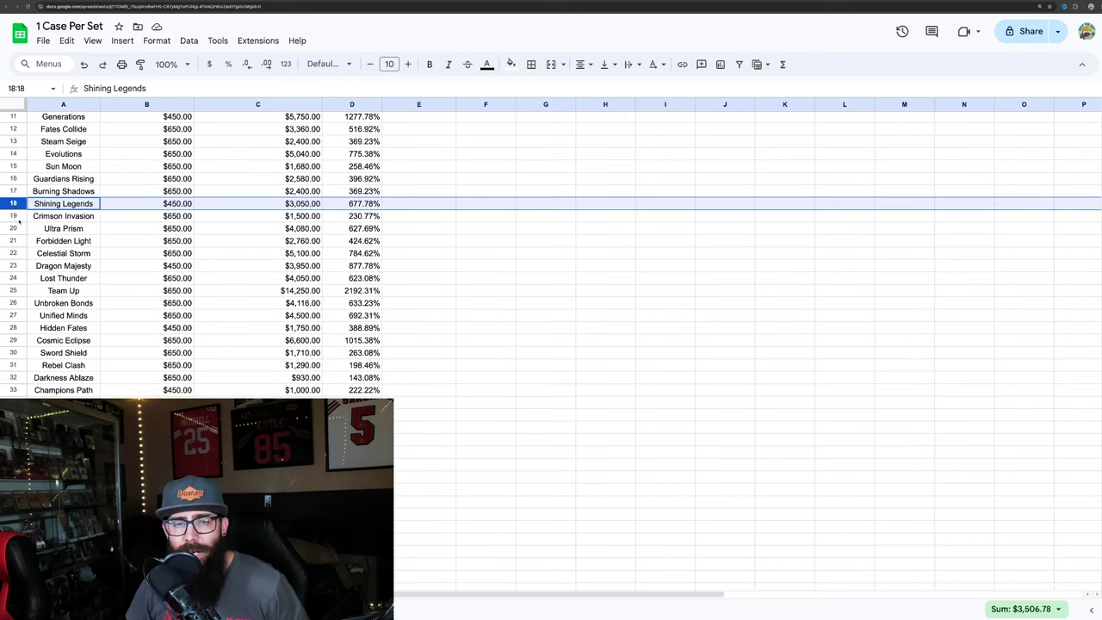
{"action": "scroll", "coordinate": [19, 222], "scroll_direction": "down", "scroll_amount": 1}
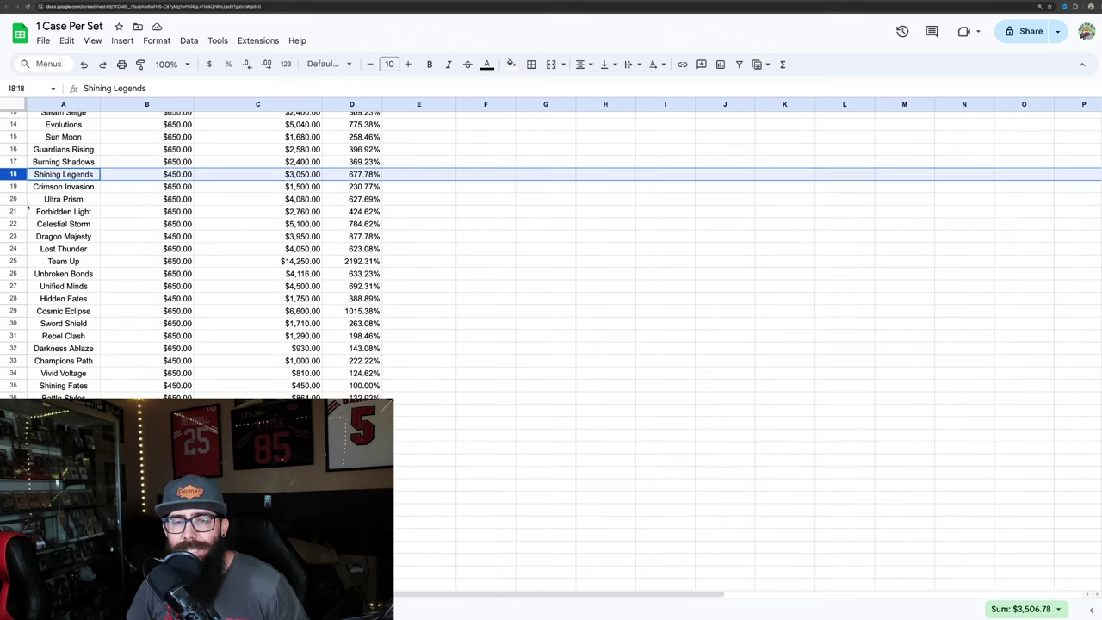
{"action": "left_click", "coordinate": [14, 186]}
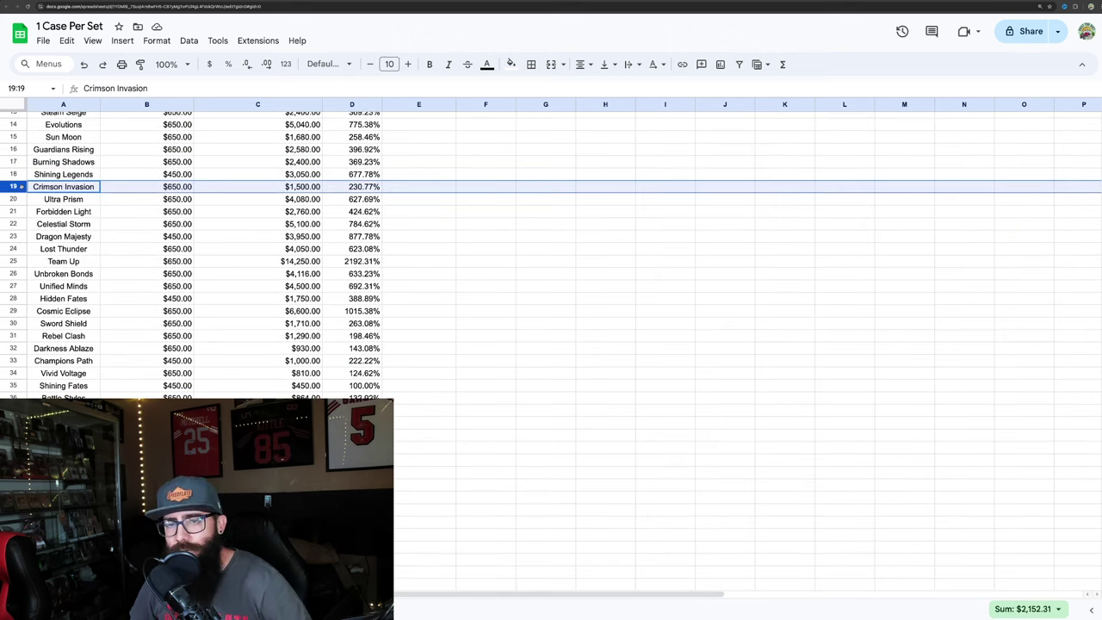
{"action": "left_click", "coordinate": [14, 199]}
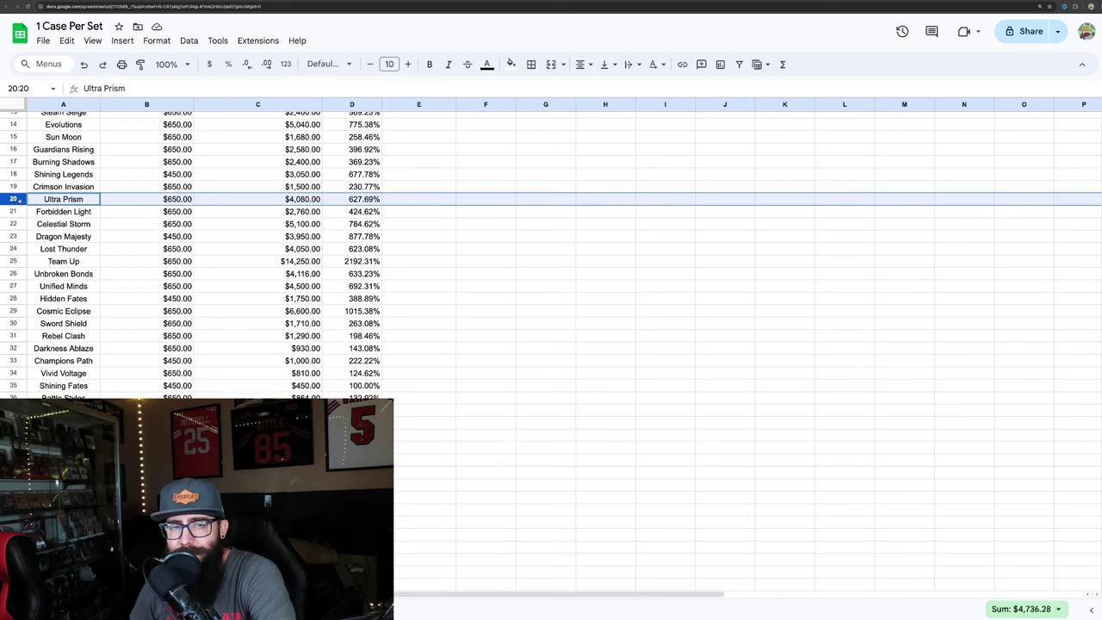
{"action": "left_click", "coordinate": [13, 211]}
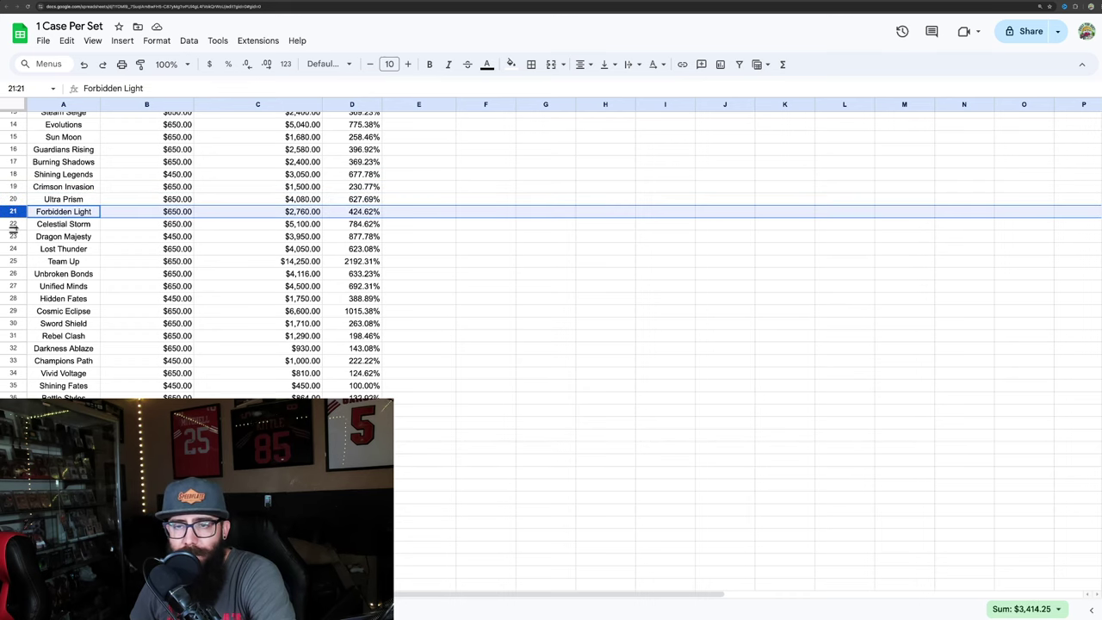
- Highlight the rows from Celestial Storm through Unbroken Bonds one by one and read each set's case value and percentage gain
{"action": "left_click", "coordinate": [14, 225]}
{"action": "scroll", "coordinate": [17, 227], "scroll_direction": "down", "scroll_amount": 1}
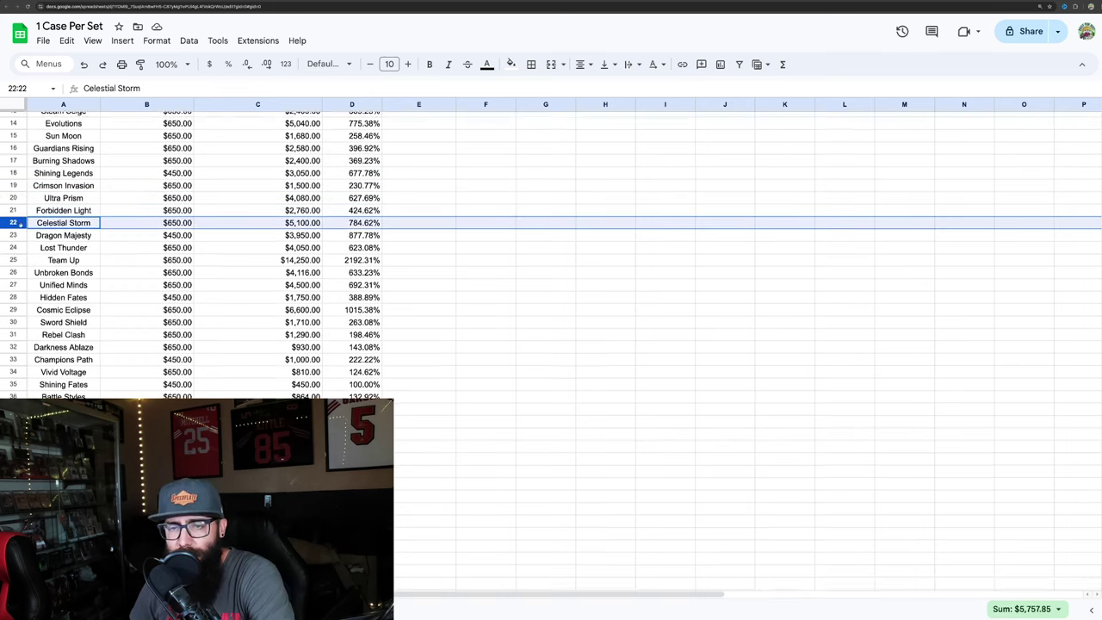
{"action": "scroll", "coordinate": [20, 227], "scroll_direction": "down", "scroll_amount": 1}
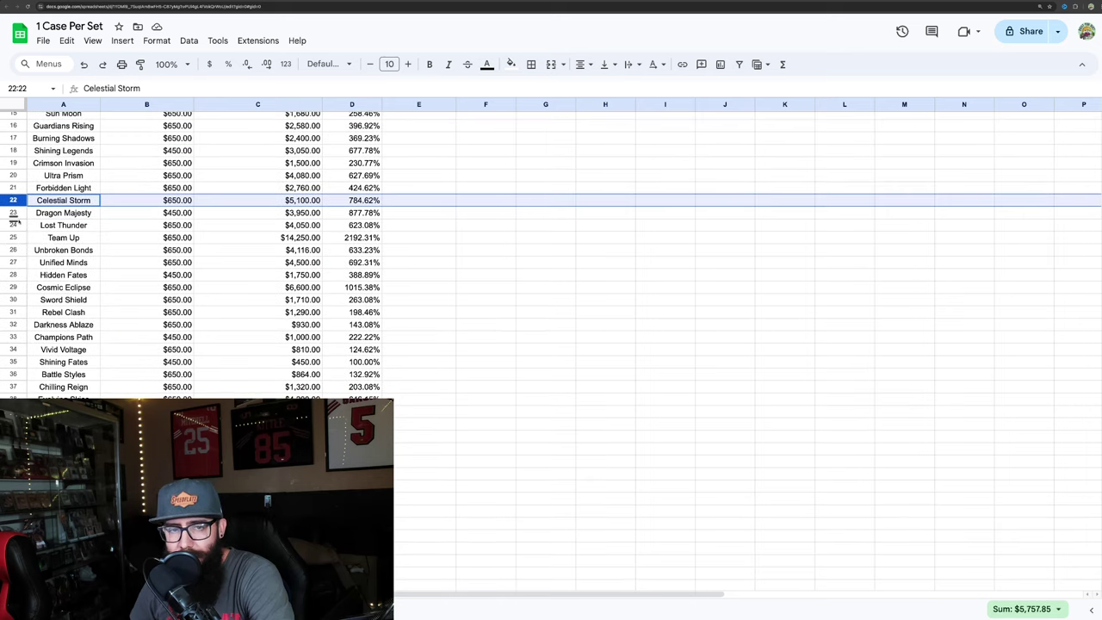
{"action": "left_click", "coordinate": [15, 213]}
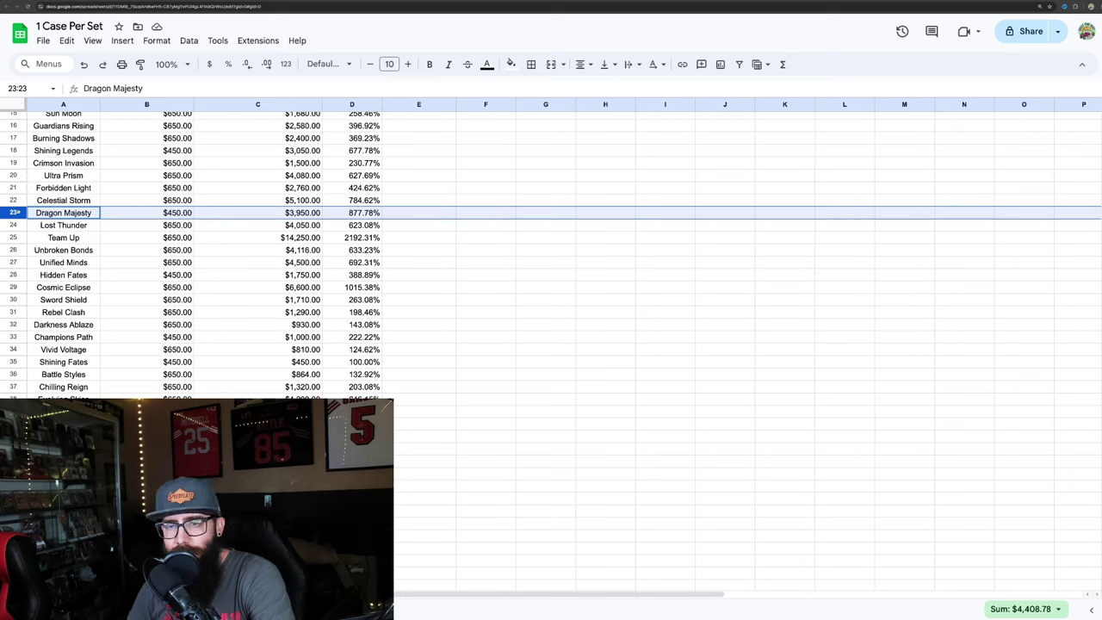
{"action": "left_click", "coordinate": [19, 225]}
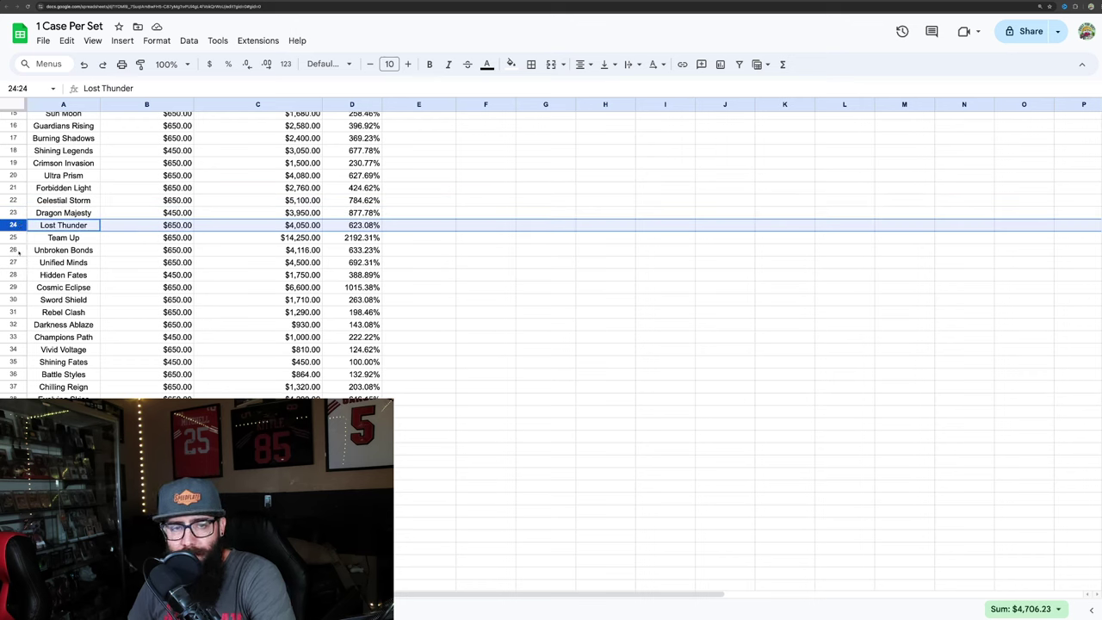
{"action": "left_click", "coordinate": [16, 238]}
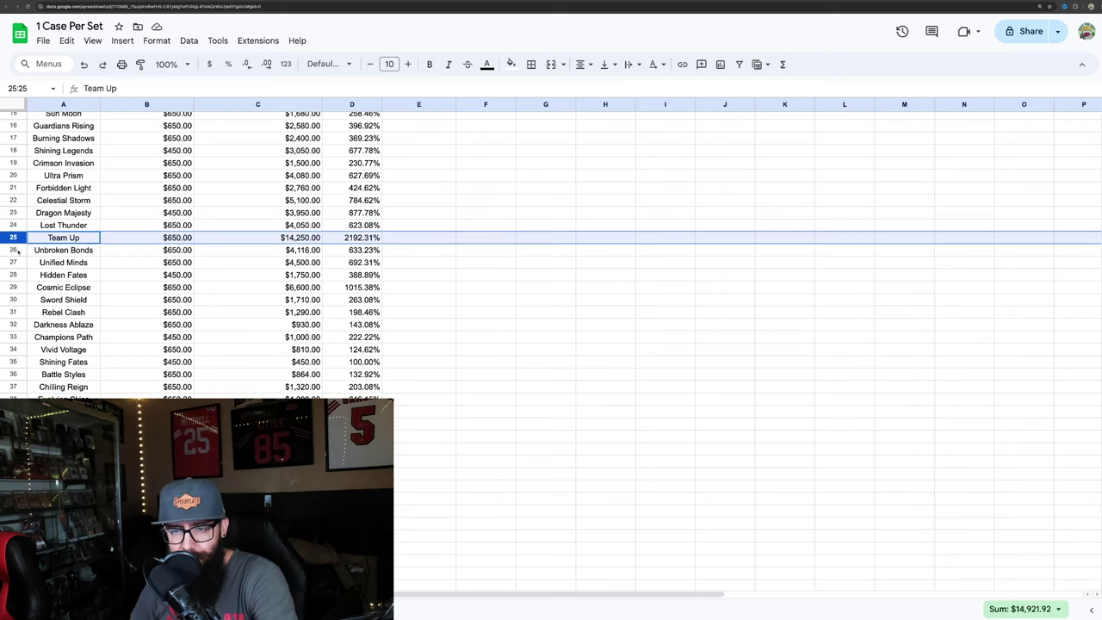
{"action": "left_click", "coordinate": [16, 249]}
{"action": "scroll", "coordinate": [18, 250], "scroll_direction": "down", "scroll_amount": 1}
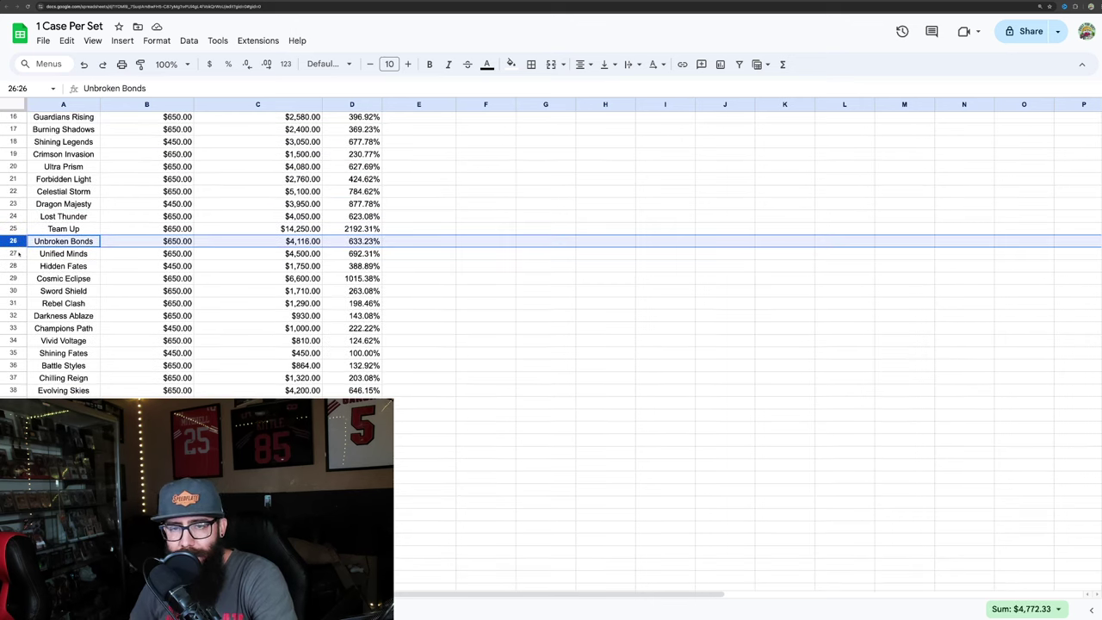
- Highlight the Unified Minds, Hidden Fates and Cosmic Eclipse rows in turn, reviewing each case price, current value and gain
{"action": "left_click", "coordinate": [16, 253]}
{"action": "scroll", "coordinate": [18, 252], "scroll_direction": "down", "scroll_amount": 1}
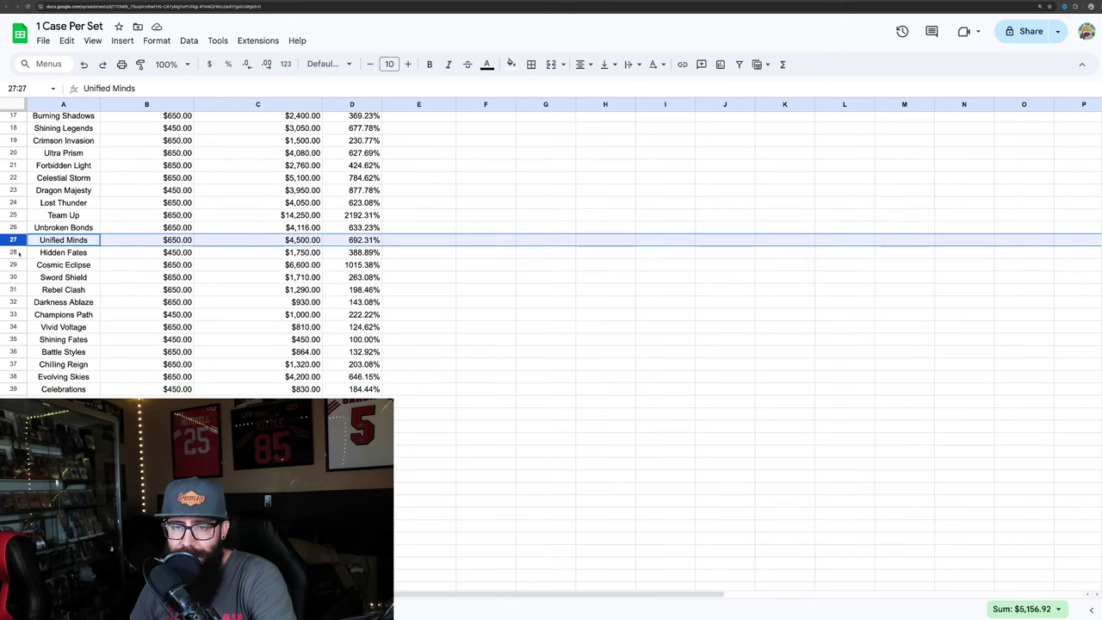
{"action": "left_click", "coordinate": [17, 252]}
{"action": "scroll", "coordinate": [15, 245], "scroll_direction": "down", "scroll_amount": 3}
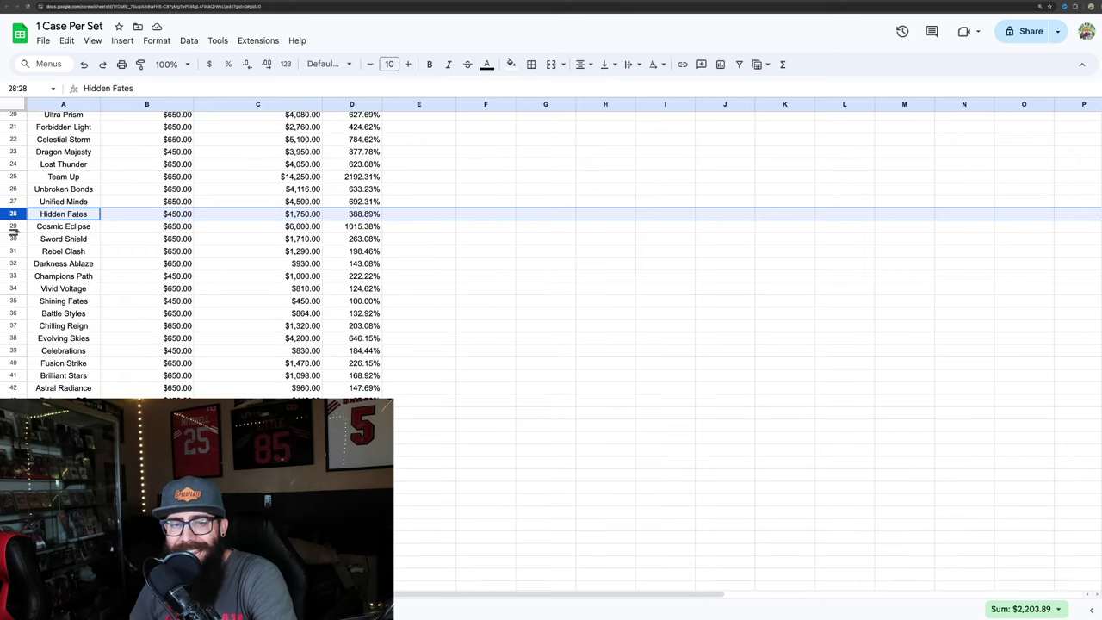
{"action": "scroll", "coordinate": [15, 231], "scroll_direction": "down", "scroll_amount": 5}
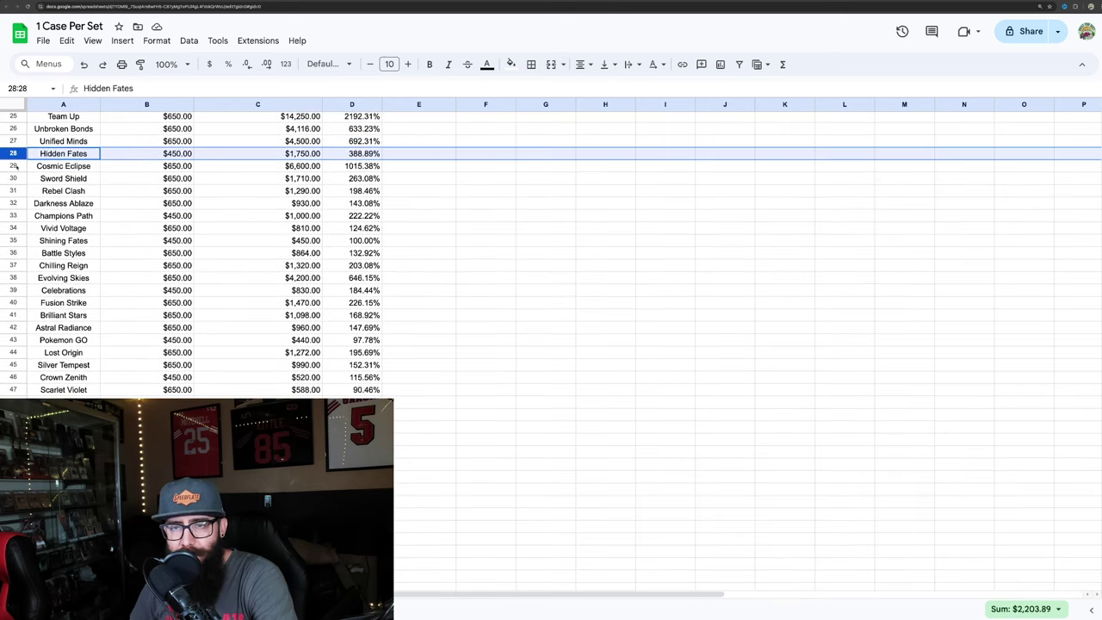
{"action": "left_click", "coordinate": [14, 166]}
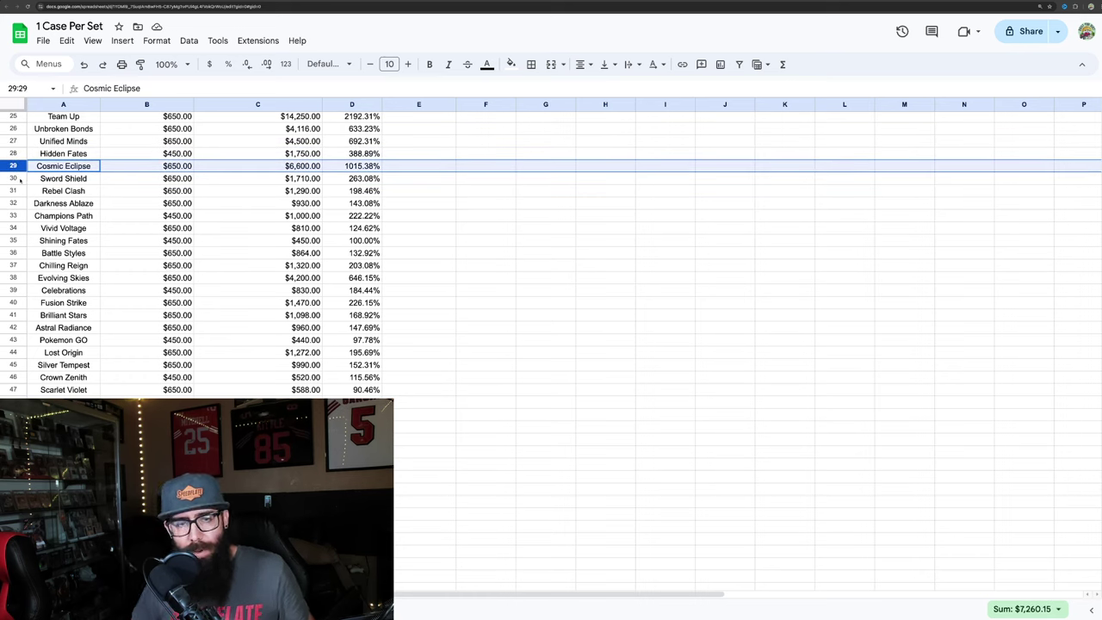
- Highlight each row from Sword Shield through Champions Path in turn to compare its case price with its current value and gain
{"action": "left_click", "coordinate": [14, 178]}
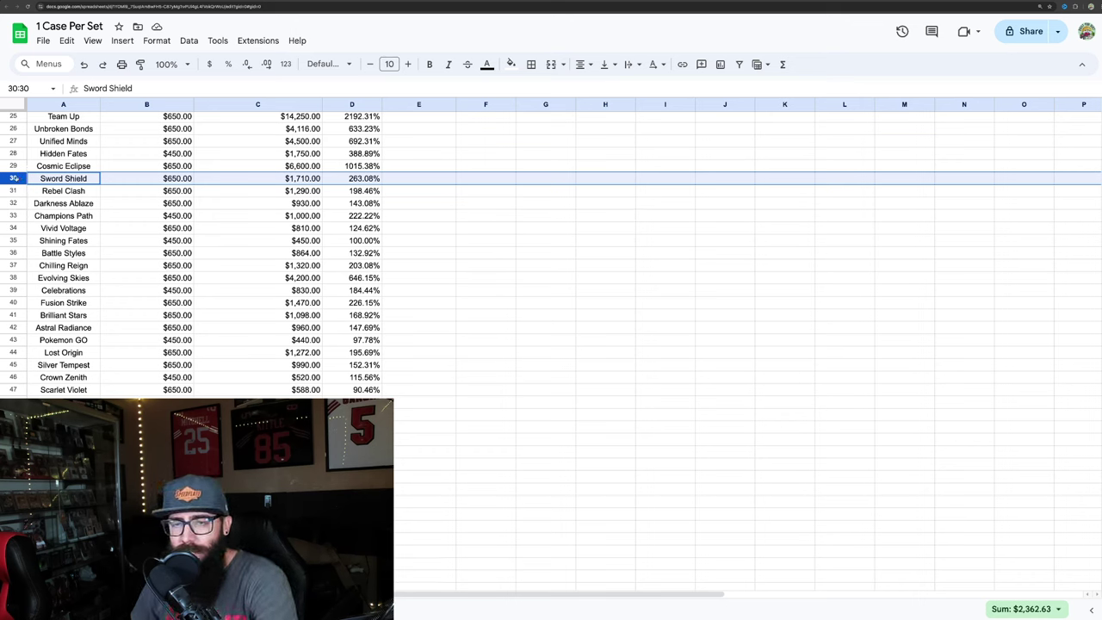
{"action": "left_click", "coordinate": [14, 190]}
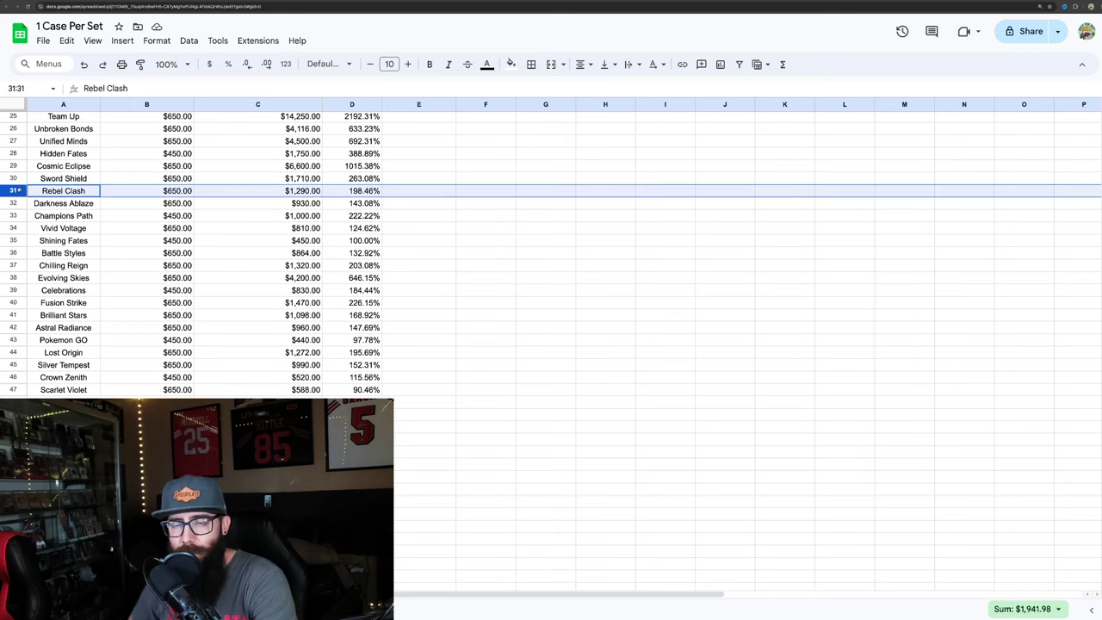
{"action": "left_click", "coordinate": [21, 203]}
{"action": "scroll", "coordinate": [16, 201], "scroll_direction": "down", "scroll_amount": 1}
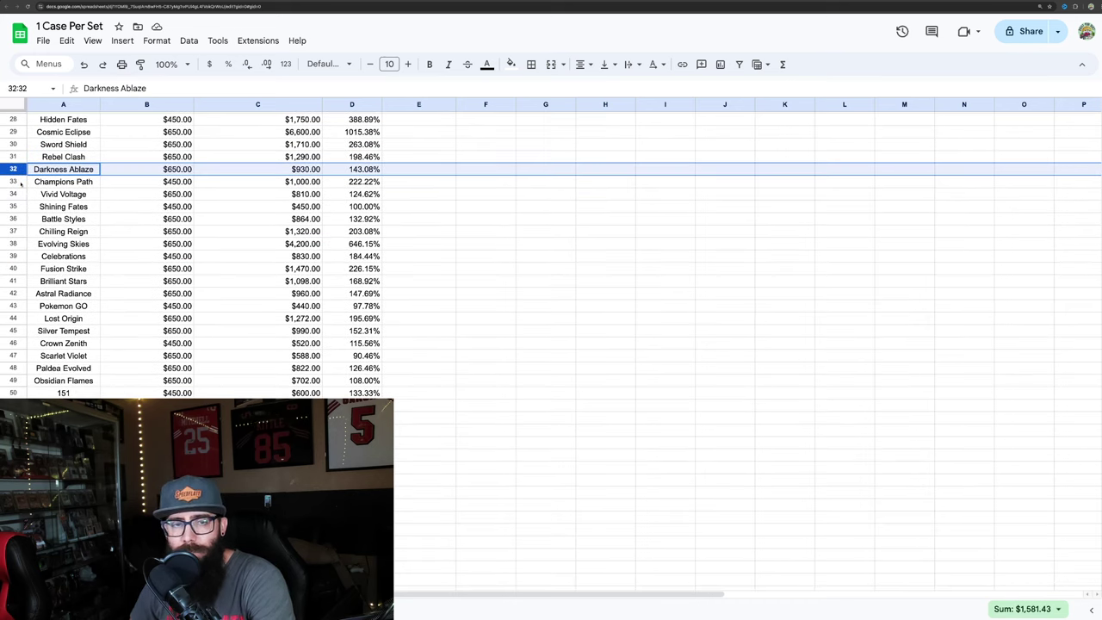
{"action": "left_click", "coordinate": [15, 184]}
- Step through the rows from Vivid Voltage to Evolving Skies, highlighting each to read its case price, current value and percentage gain
{"action": "scroll", "coordinate": [19, 183], "scroll_direction": "down", "scroll_amount": 1}
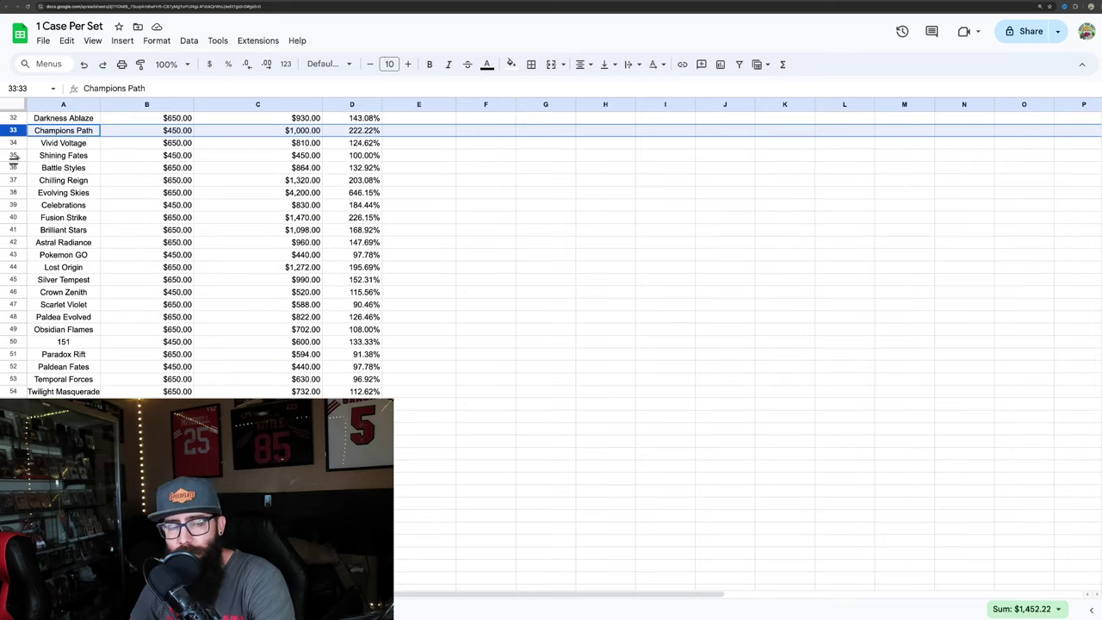
{"action": "left_click", "coordinate": [15, 142]}
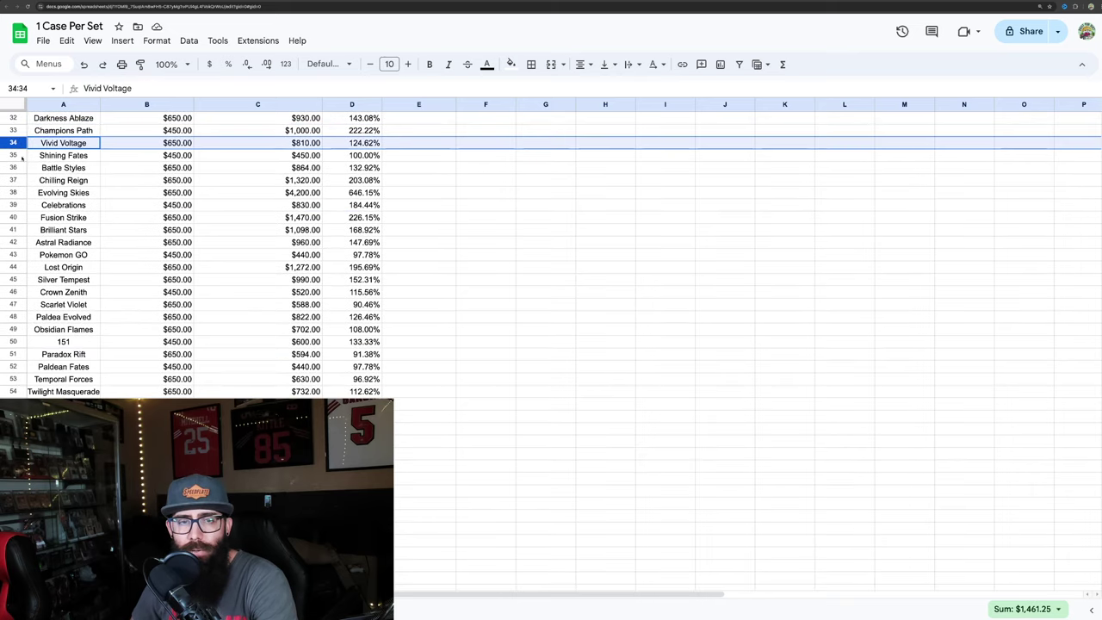
{"action": "left_click", "coordinate": [19, 156]}
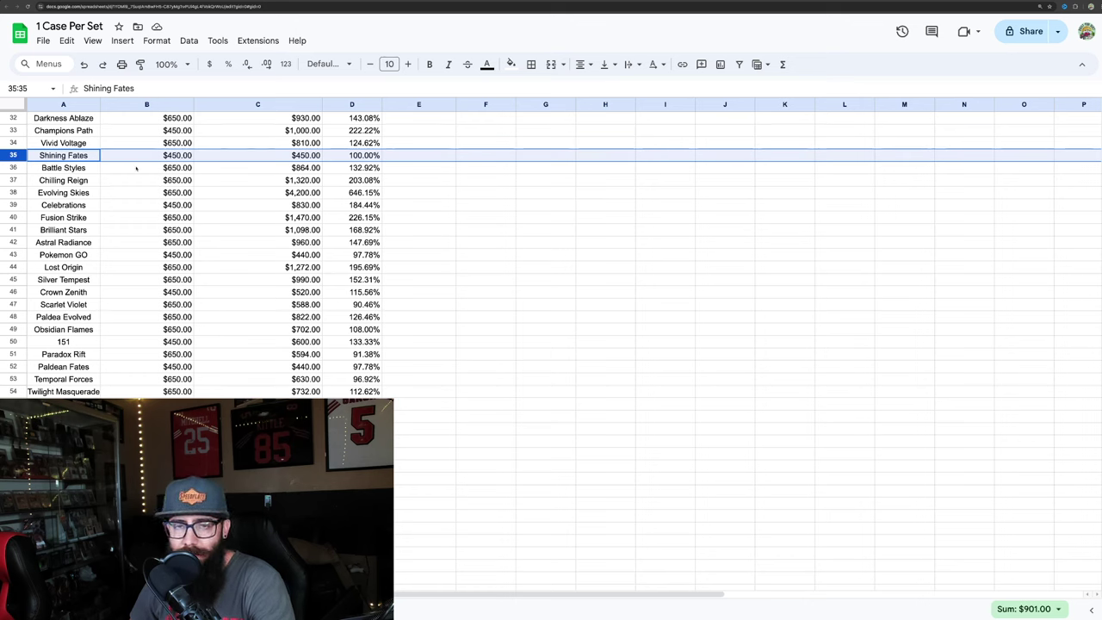
{"action": "left_click", "coordinate": [14, 167]}
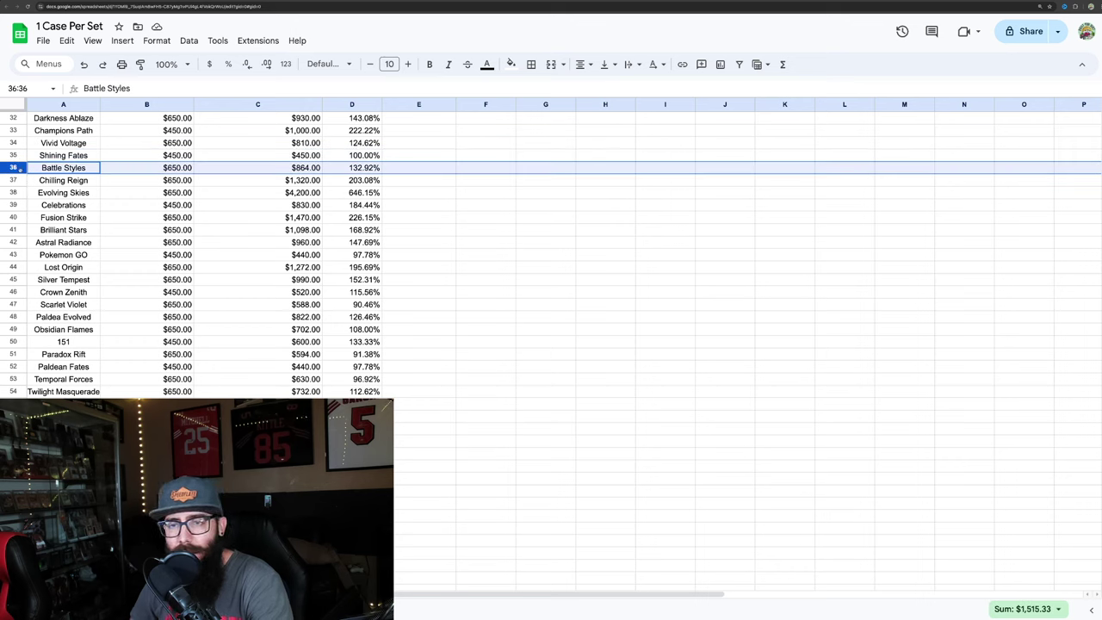
{"action": "left_click", "coordinate": [14, 180]}
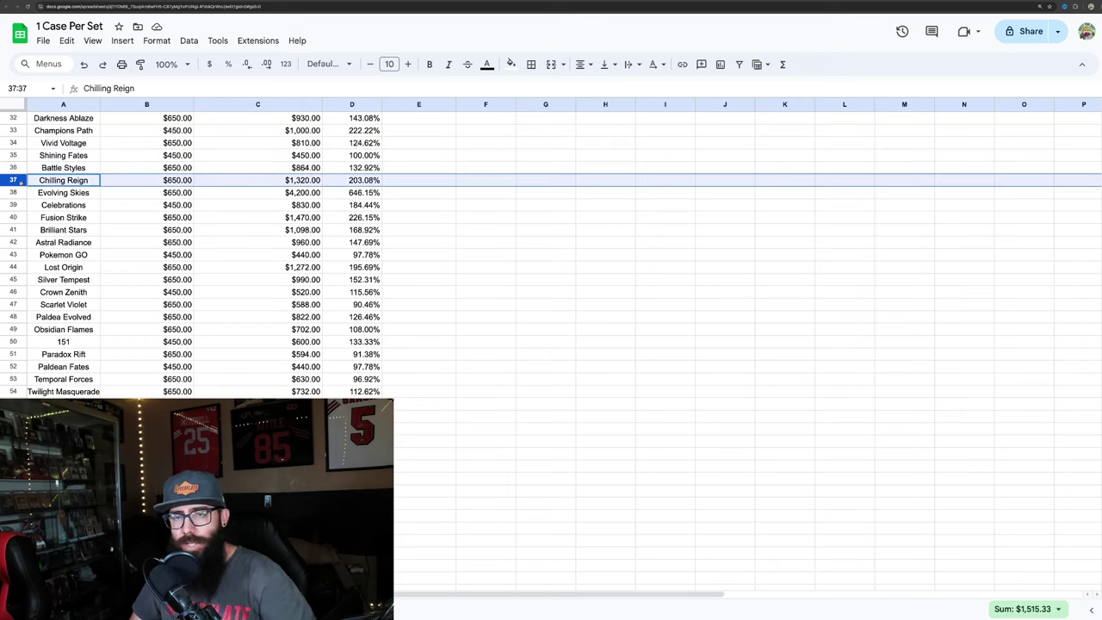
{"action": "left_click", "coordinate": [16, 192]}
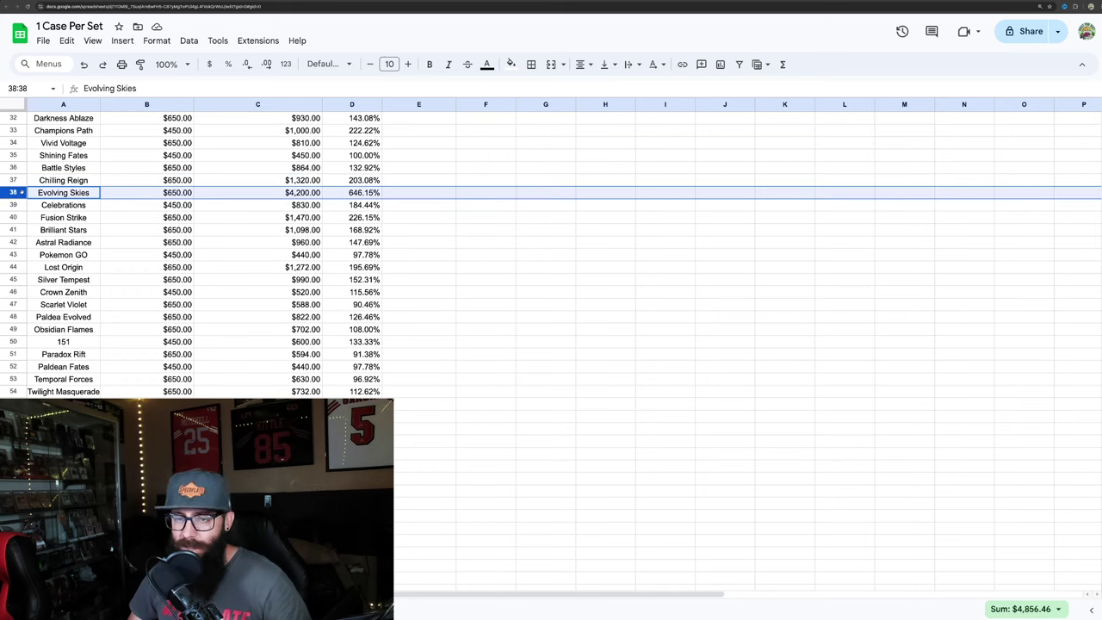
- Highlight the rows from Celebrations through Astral Radiance one by one, reviewing each set's case price, current value and gain
{"action": "scroll", "coordinate": [24, 193], "scroll_direction": "down", "scroll_amount": 2}
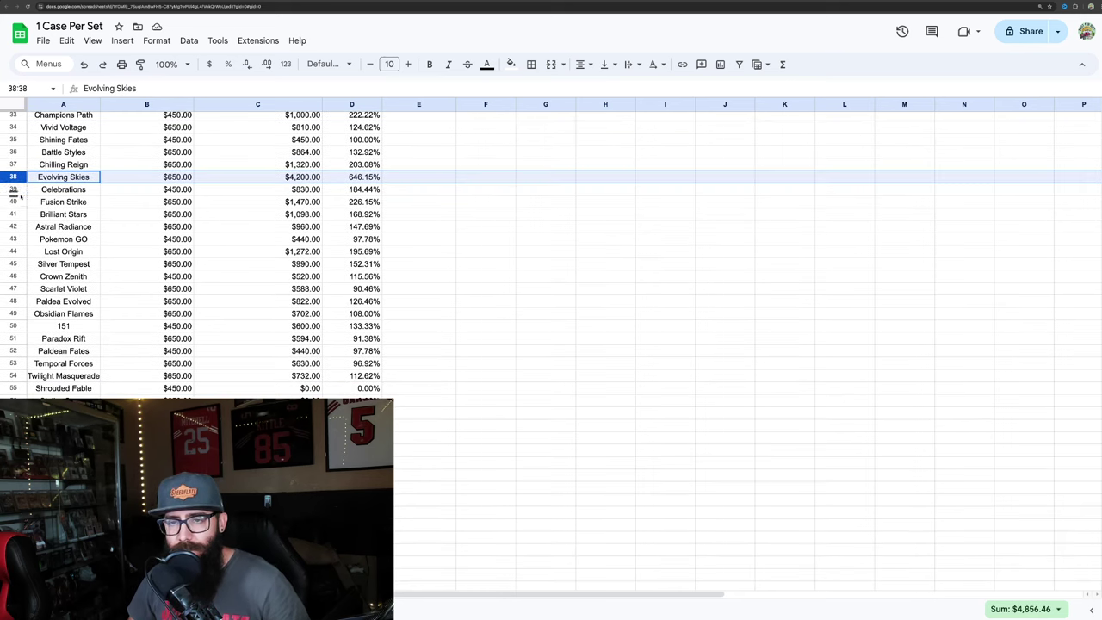
{"action": "scroll", "coordinate": [26, 193], "scroll_direction": "down", "scroll_amount": 1}
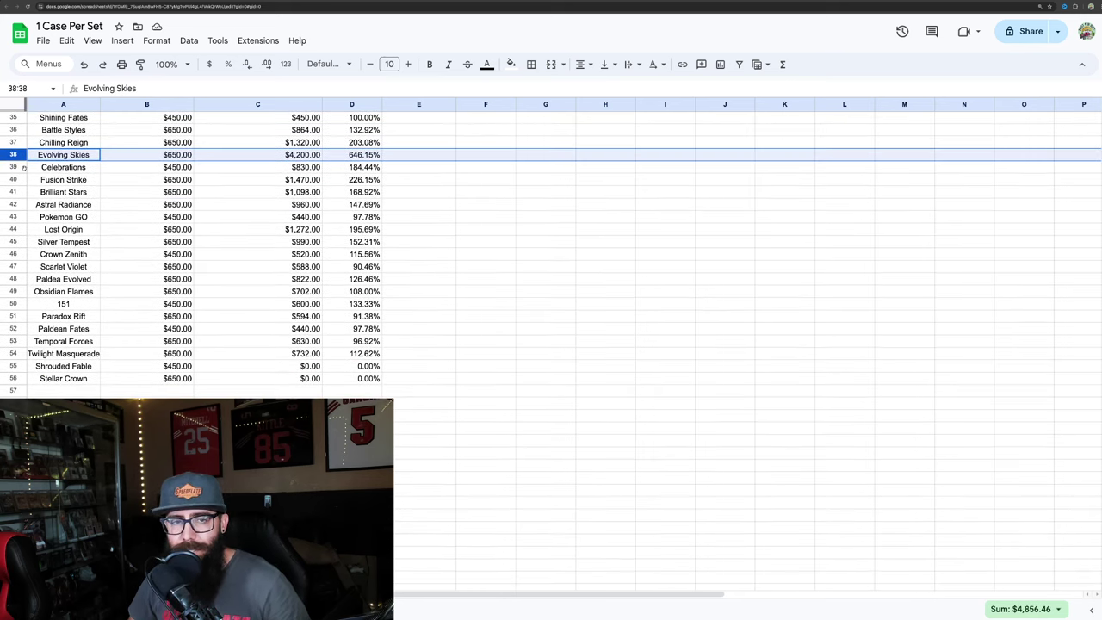
{"action": "left_click", "coordinate": [17, 167]}
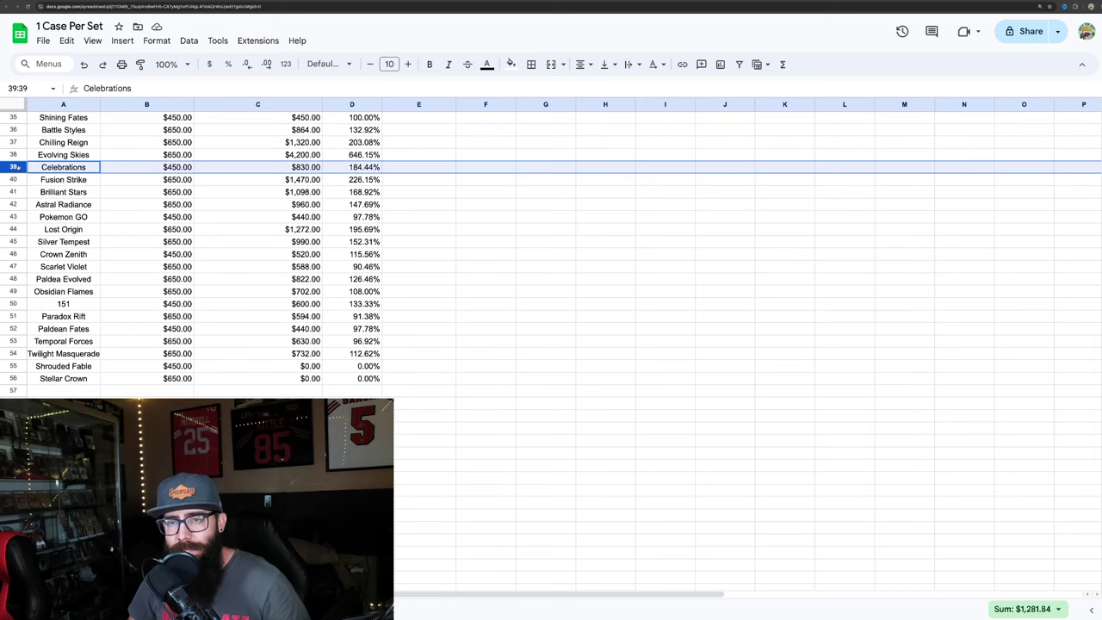
{"action": "left_click", "coordinate": [14, 179]}
{"action": "scroll", "coordinate": [14, 181], "scroll_direction": "down", "scroll_amount": 1}
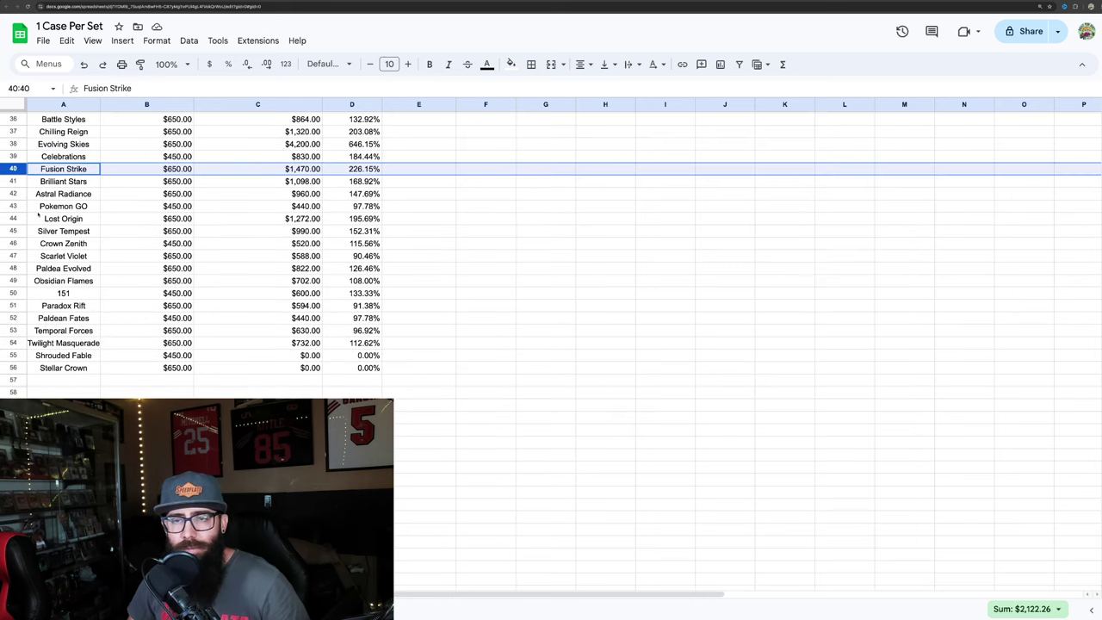
{"action": "left_click", "coordinate": [13, 182]}
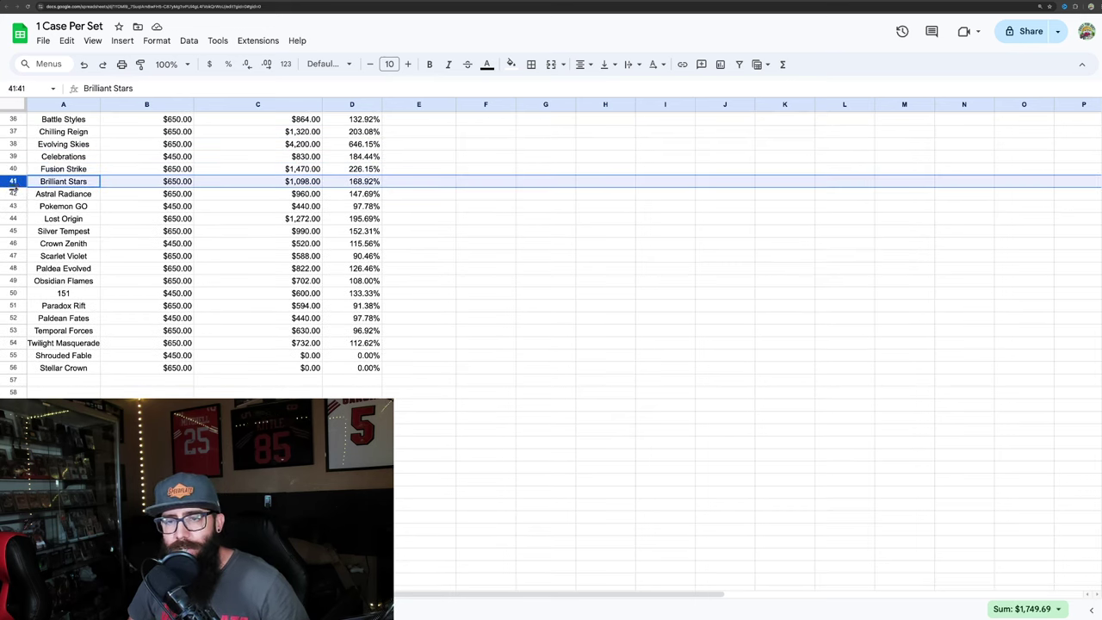
{"action": "left_click", "coordinate": [15, 194]}
- Highlight each row from Pokemon GO through Crown Zenith in turn and compare its case price with its current value
{"action": "scroll", "coordinate": [17, 195], "scroll_direction": "down", "scroll_amount": 4}
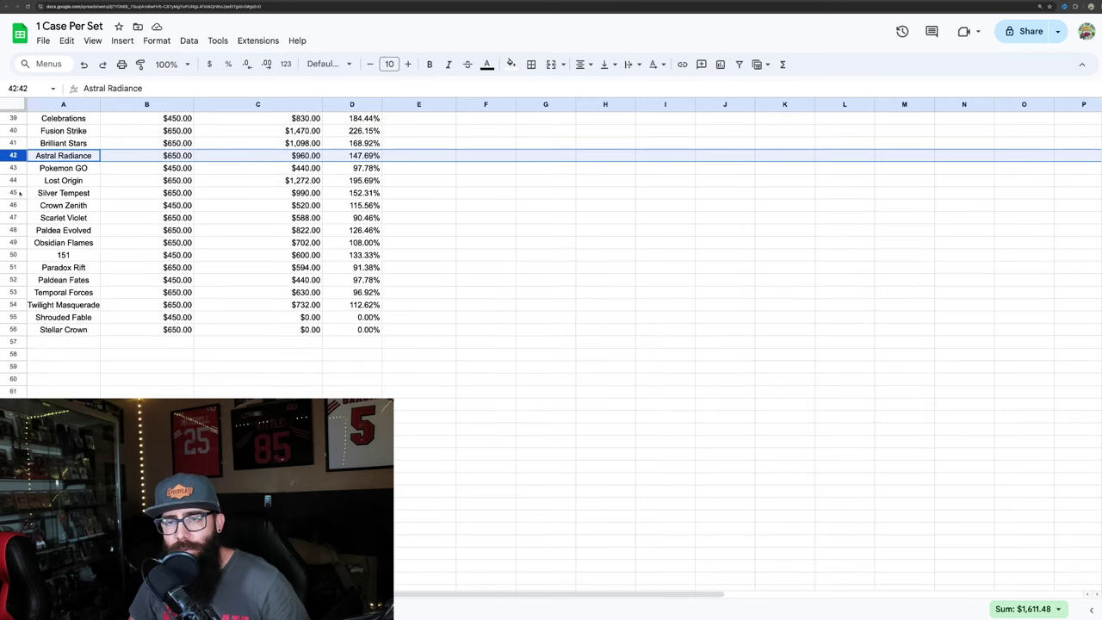
{"action": "left_click", "coordinate": [14, 157]}
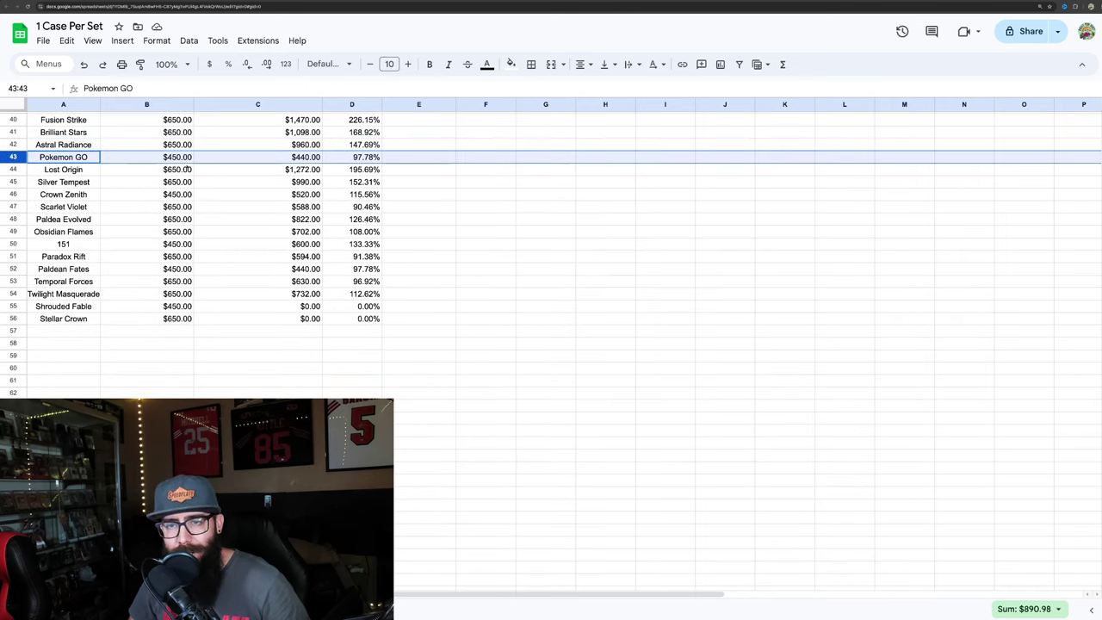
{"action": "left_click", "coordinate": [13, 169]}
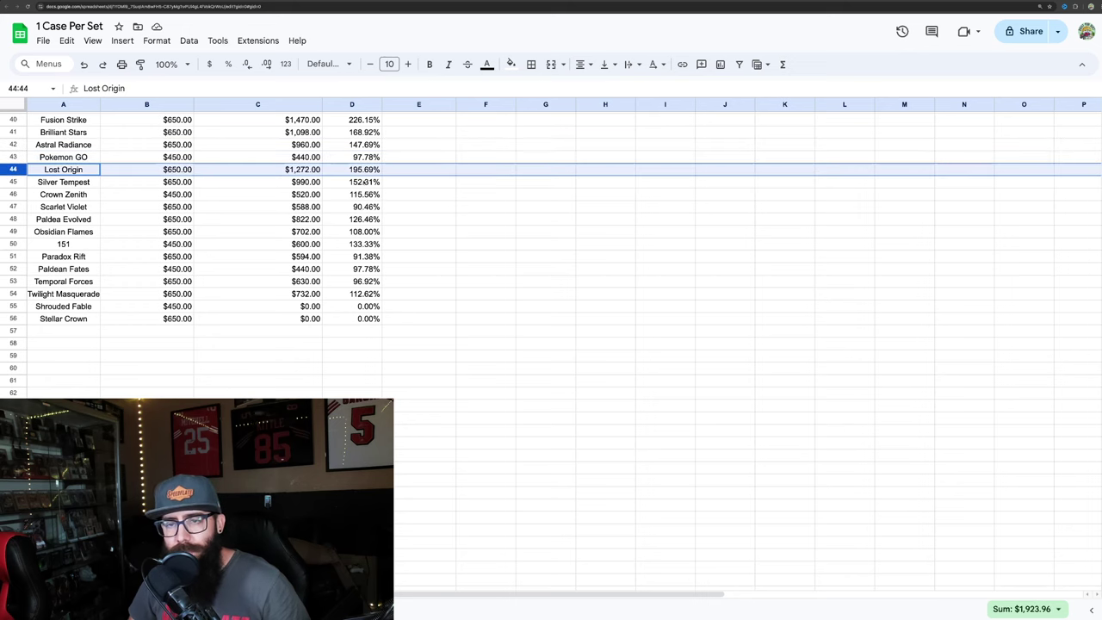
{"action": "scroll", "coordinate": [147, 221], "scroll_direction": "down", "scroll_amount": 2}
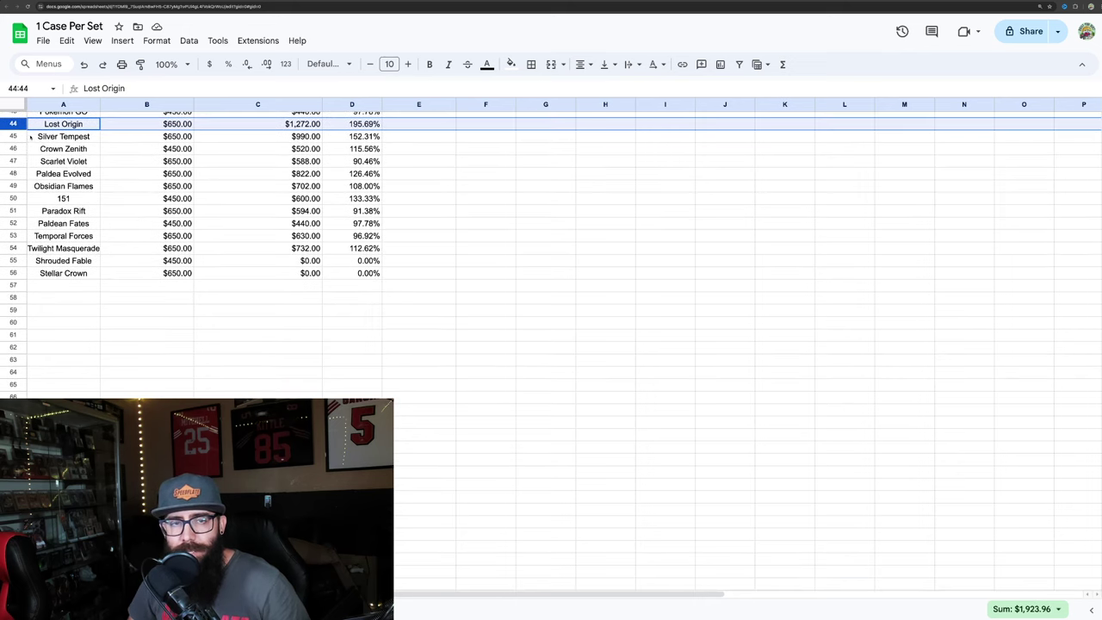
{"action": "left_click", "coordinate": [19, 136]}
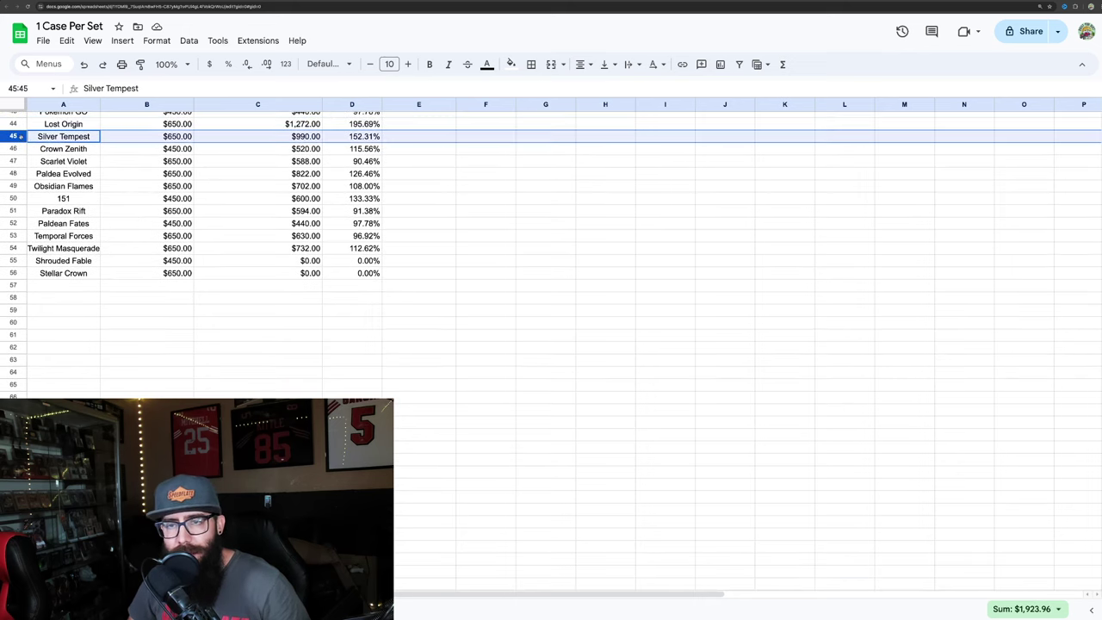
{"action": "left_click", "coordinate": [14, 149]}
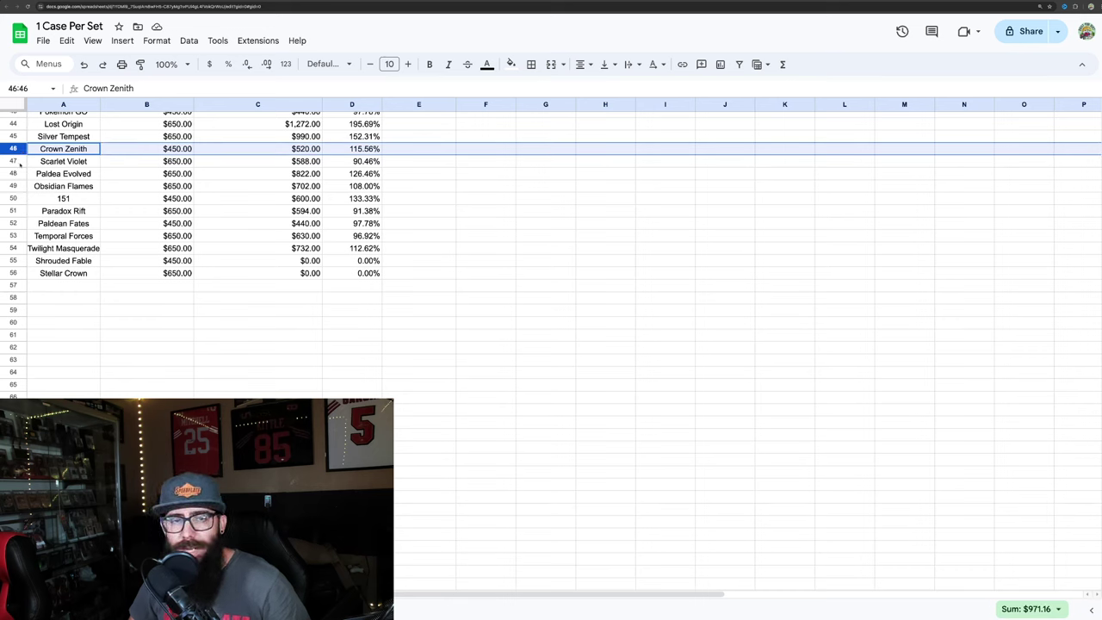
- Step through the Scarlet Violet, Paldea Evolved, Obsidian Flames and 151 rows, highlighting each to review its case value and gain
{"action": "left_click", "coordinate": [16, 162]}
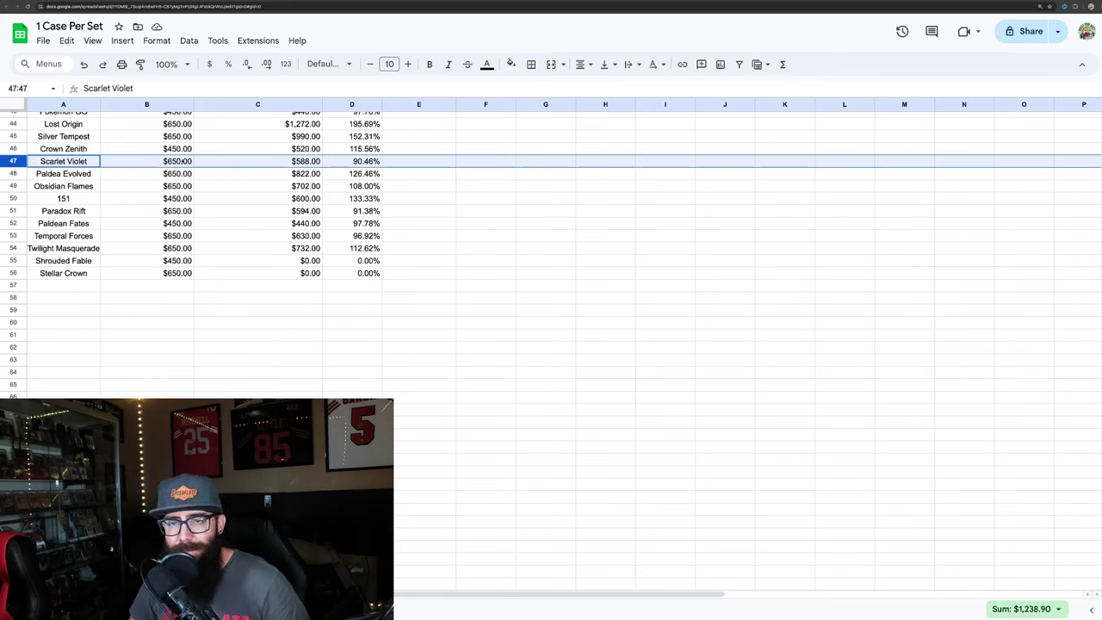
{"action": "left_click", "coordinate": [15, 174]}
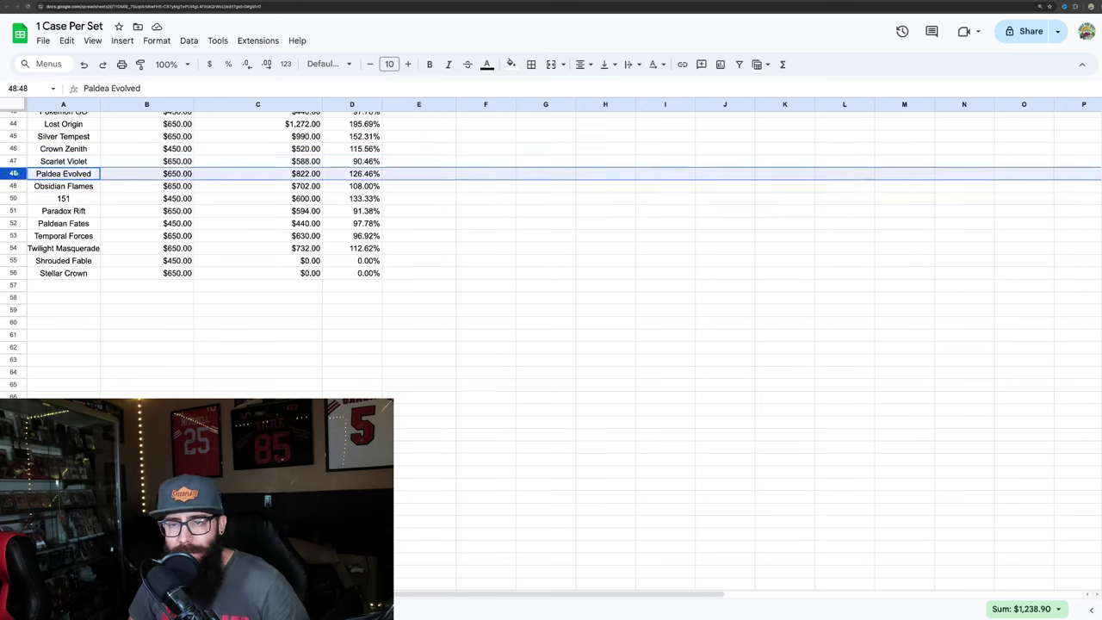
{"action": "left_click", "coordinate": [13, 186]}
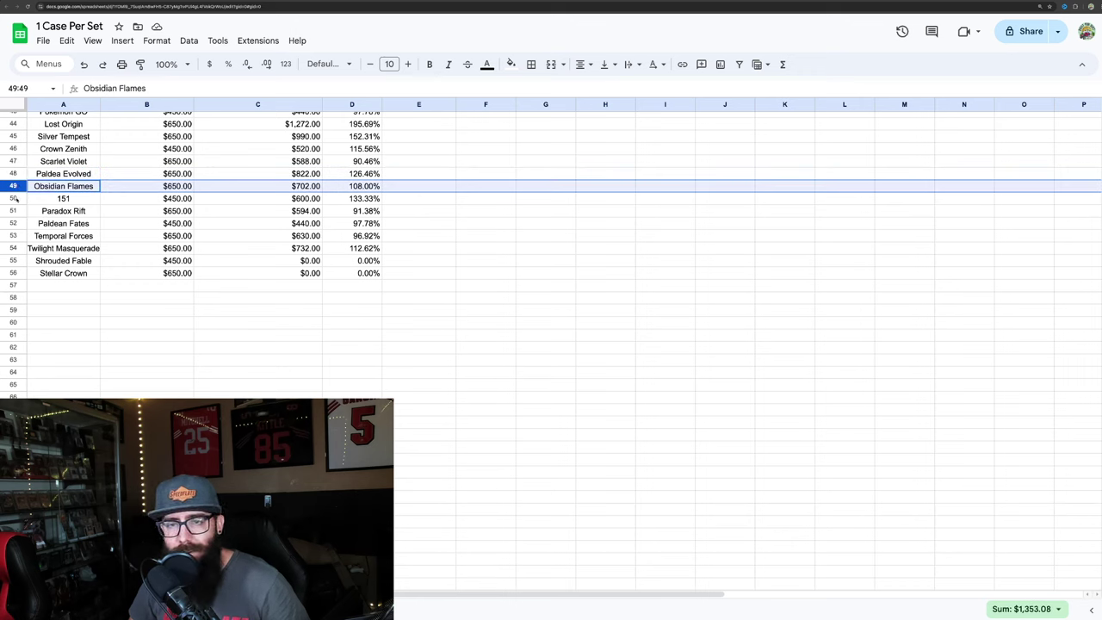
{"action": "left_click", "coordinate": [14, 198]}
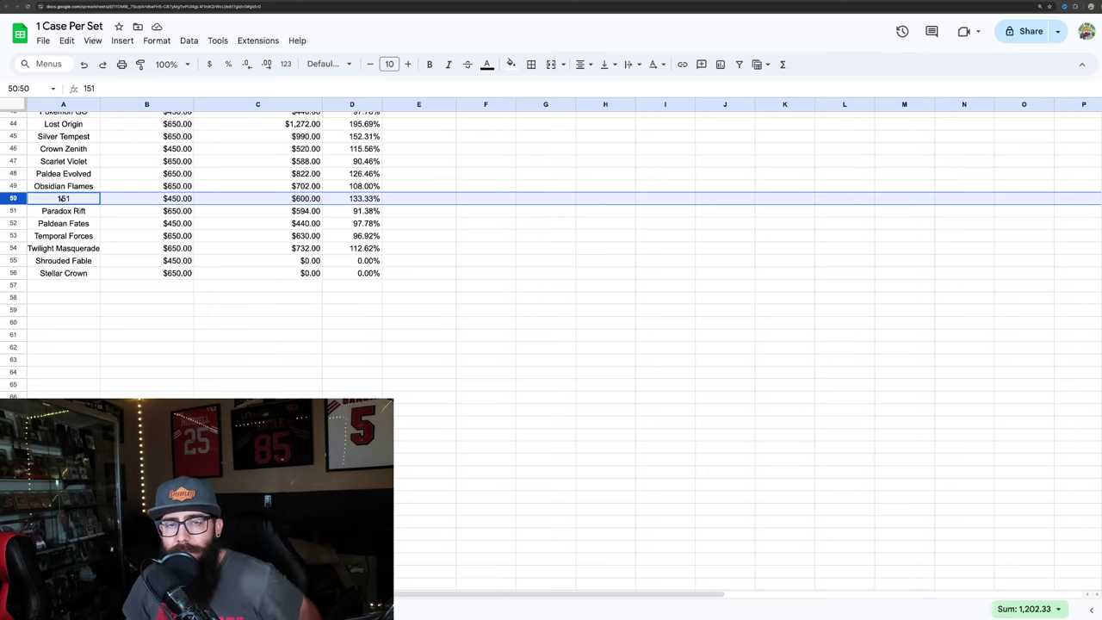
- Highlight the rows from Paradox Rift through Twilight Masquerade one at a time and review the remaining sets down to Stellar Crown
{"action": "scroll", "coordinate": [14, 197], "scroll_direction": "down", "scroll_amount": 1}
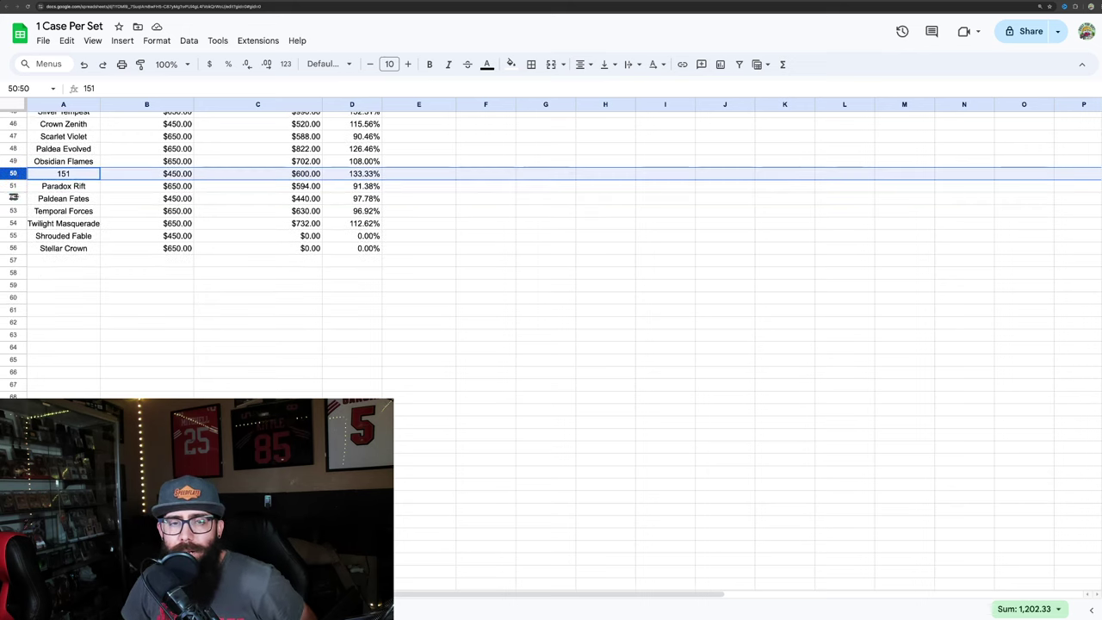
{"action": "left_click", "coordinate": [14, 186]}
{"action": "scroll", "coordinate": [16, 186], "scroll_direction": "down", "scroll_amount": 1}
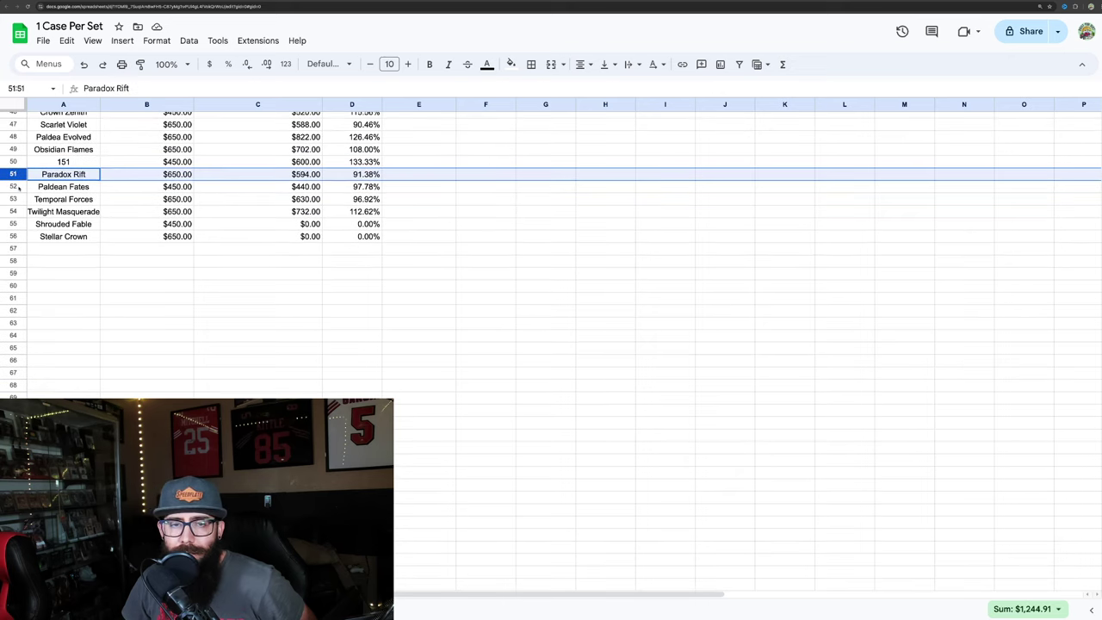
{"action": "left_click", "coordinate": [15, 185]}
{"action": "left_click", "coordinate": [16, 199]}
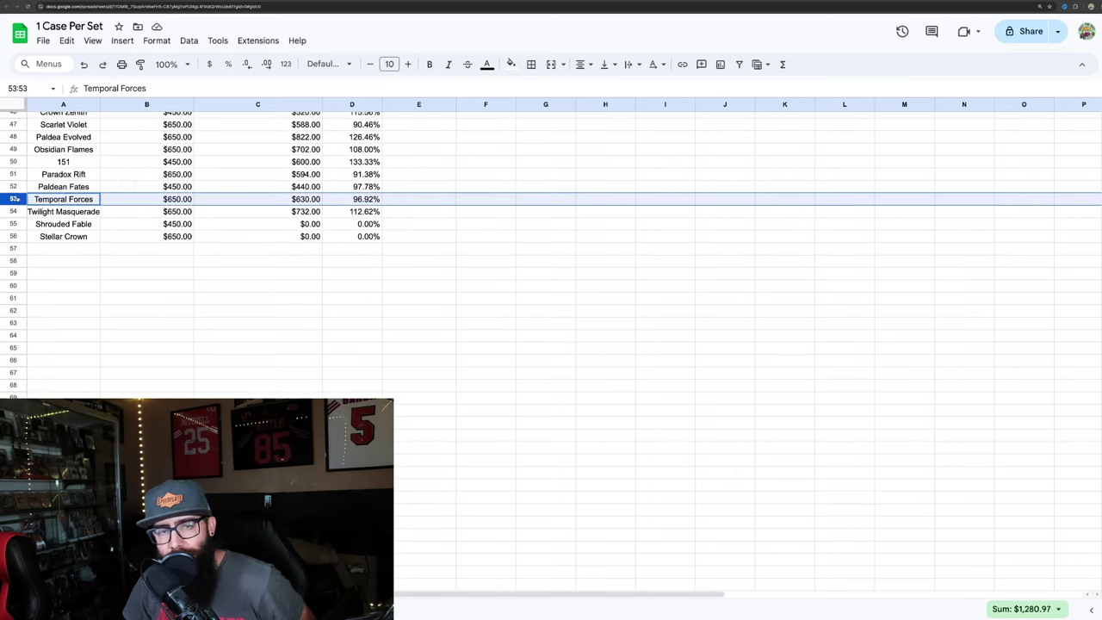
{"action": "scroll", "coordinate": [15, 199], "scroll_direction": "down", "scroll_amount": 1}
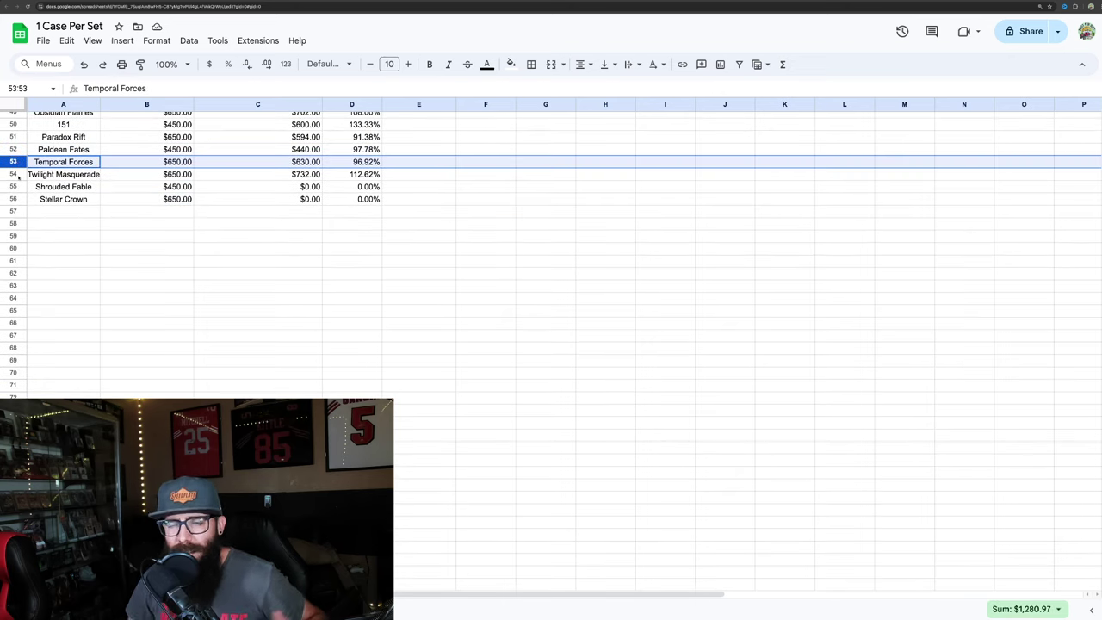
{"action": "left_click", "coordinate": [14, 174]}
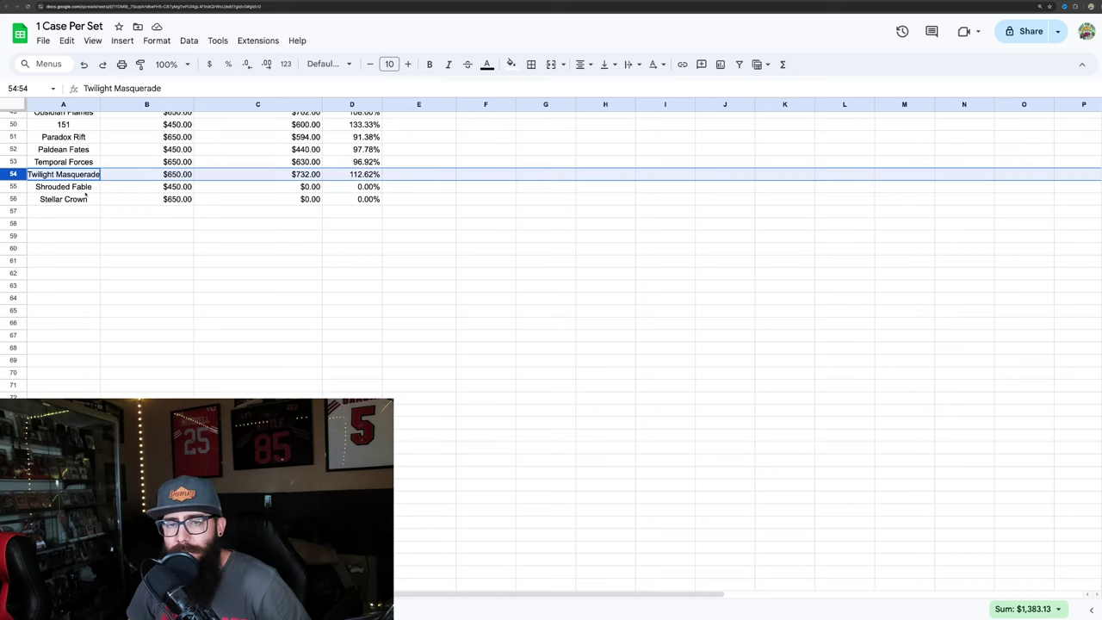
{"action": "scroll", "coordinate": [111, 194], "scroll_direction": "down", "scroll_amount": 1}
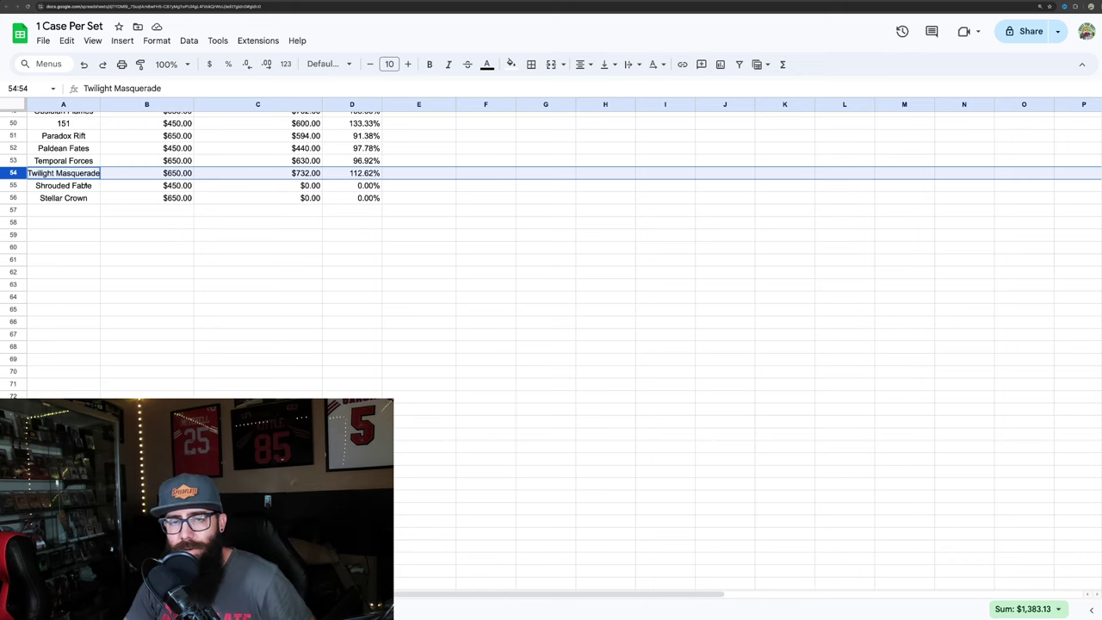
{"action": "scroll", "coordinate": [305, 181], "scroll_direction": "down", "scroll_amount": 1}
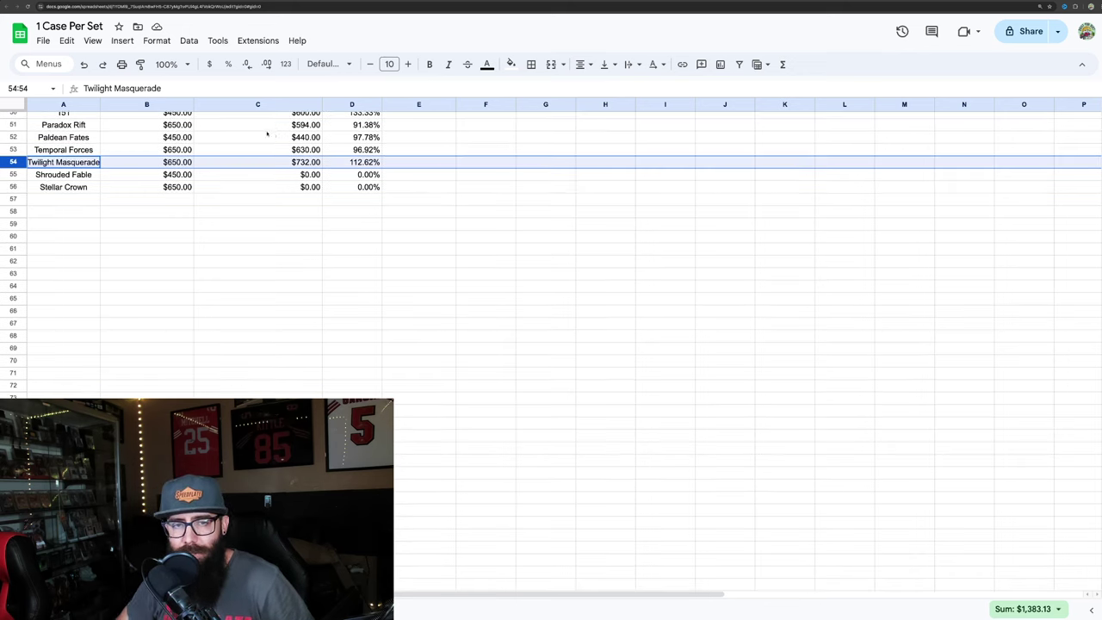
- Highlight the Shrouded Fable and Stellar Crown rows in turn to review their case price, current value and gain
{"action": "scroll", "coordinate": [365, 198], "scroll_direction": "up", "scroll_amount": 1}
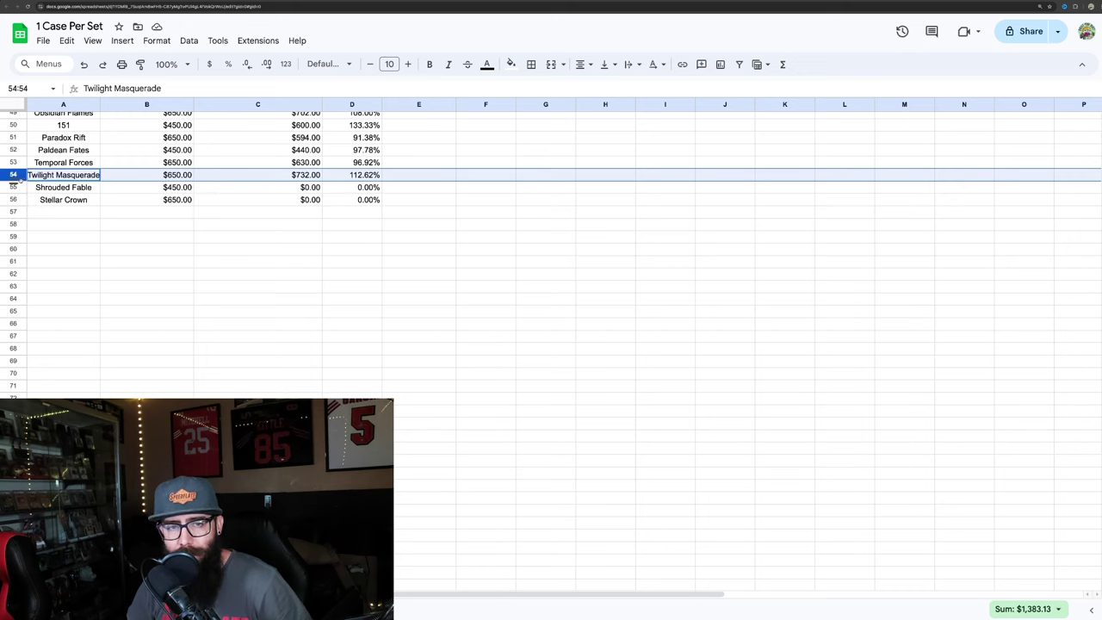
{"action": "left_click", "coordinate": [19, 189]}
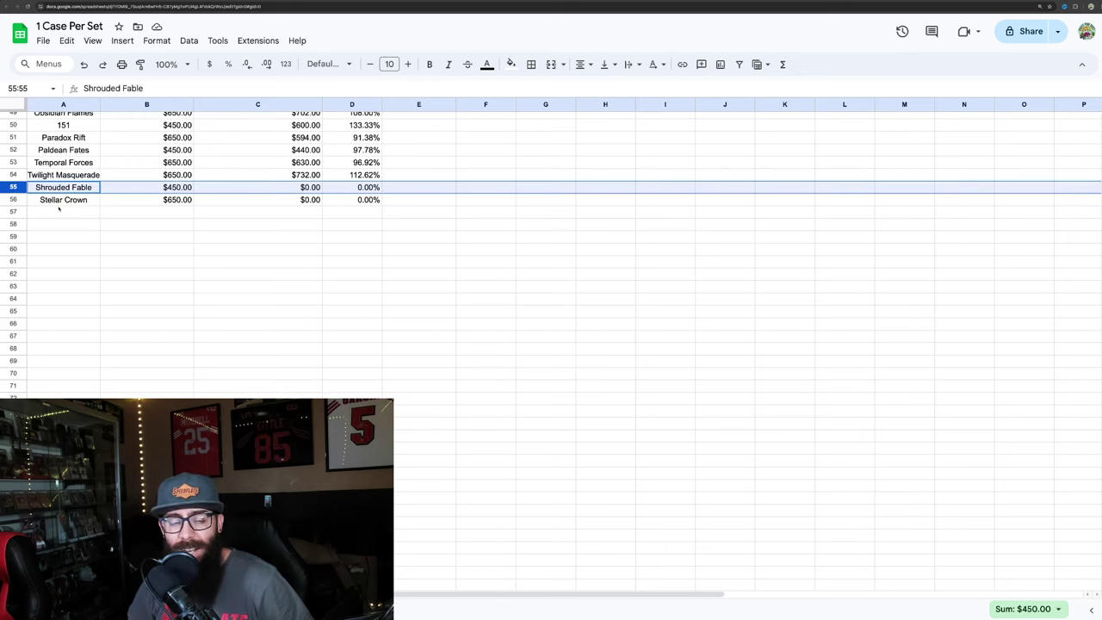
{"action": "scroll", "coordinate": [65, 241], "scroll_direction": "down", "scroll_amount": 1}
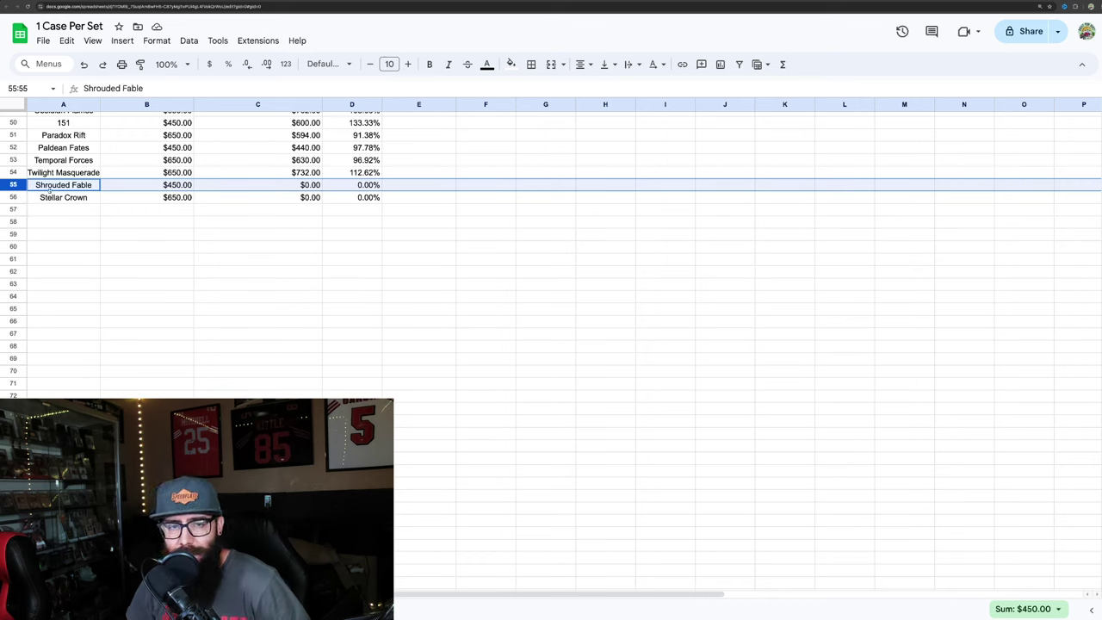
{"action": "left_click", "coordinate": [16, 197]}
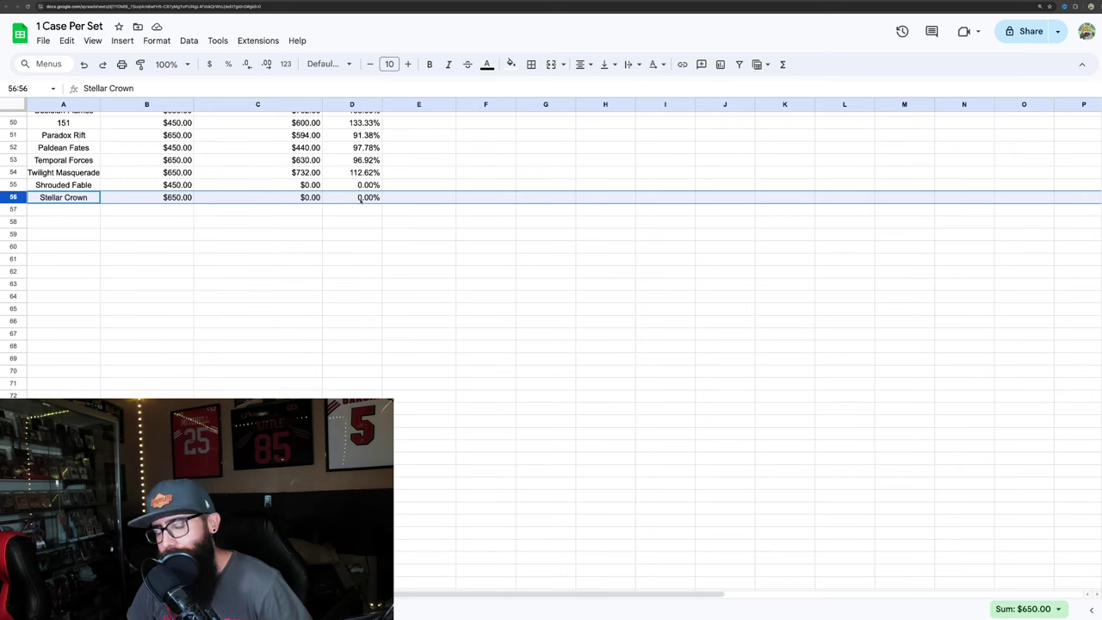
- Reveal the Total Cost amount in F2 by resetting the cell's black fill colour
{"action": "scroll", "coordinate": [362, 215], "scroll_direction": "up", "scroll_amount": 10}
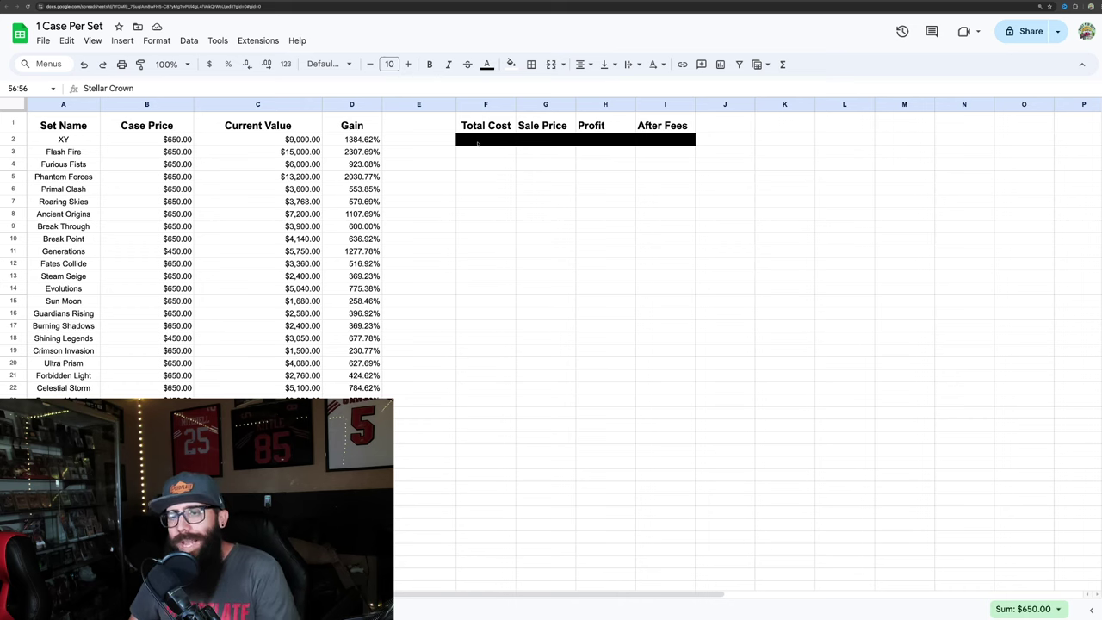
{"action": "left_click", "coordinate": [478, 144]}
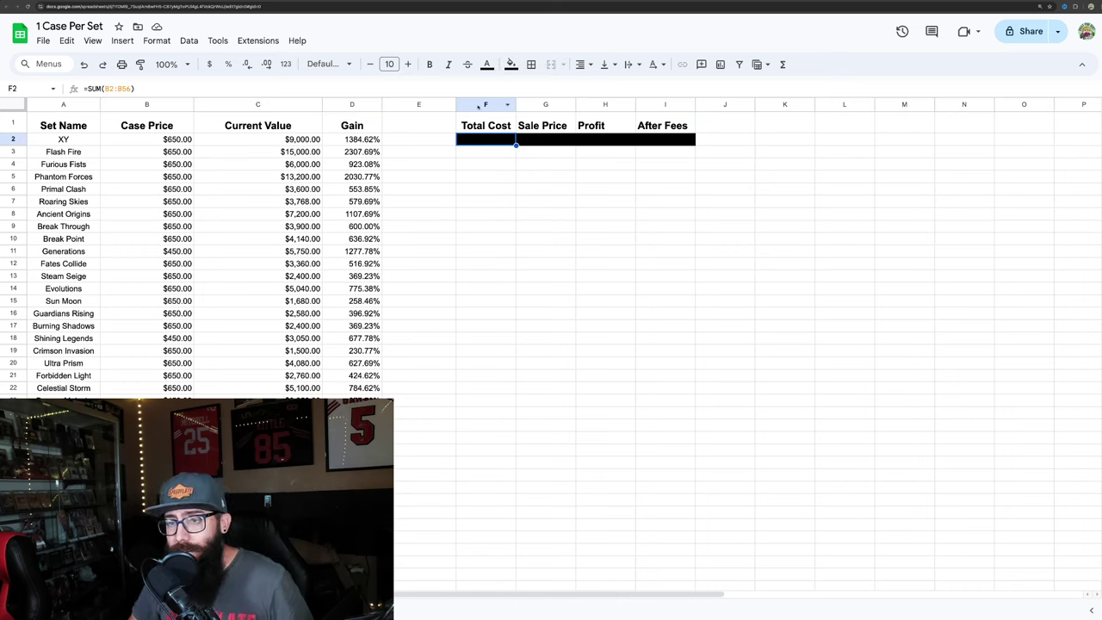
{"action": "left_click", "coordinate": [511, 64]}
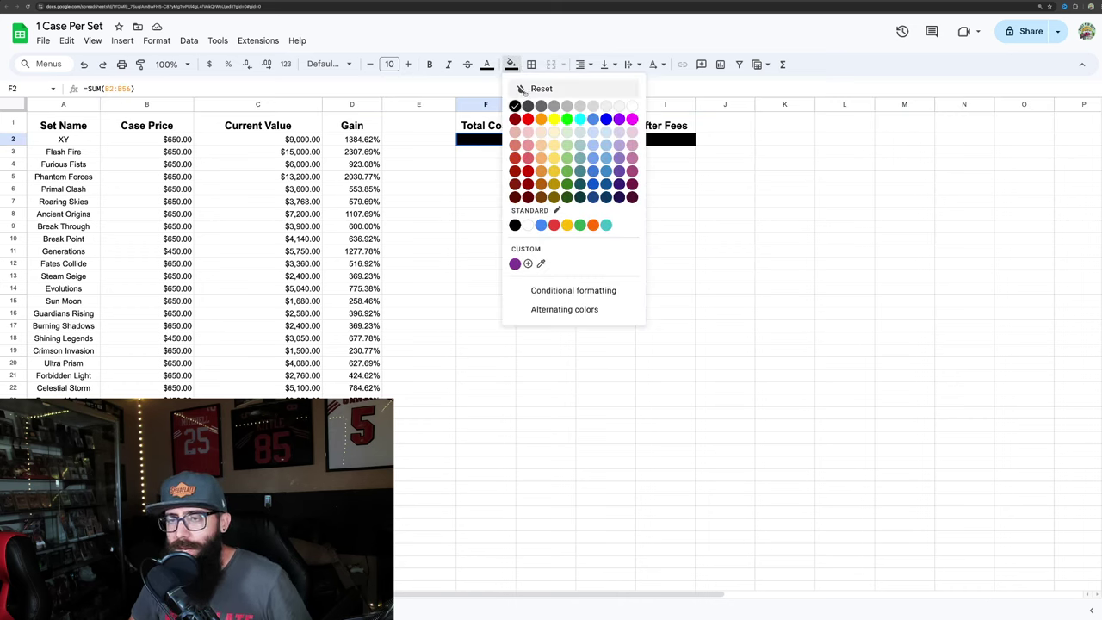
{"action": "left_click", "coordinate": [538, 88]}
{"action": "left_click", "coordinate": [485, 179]}
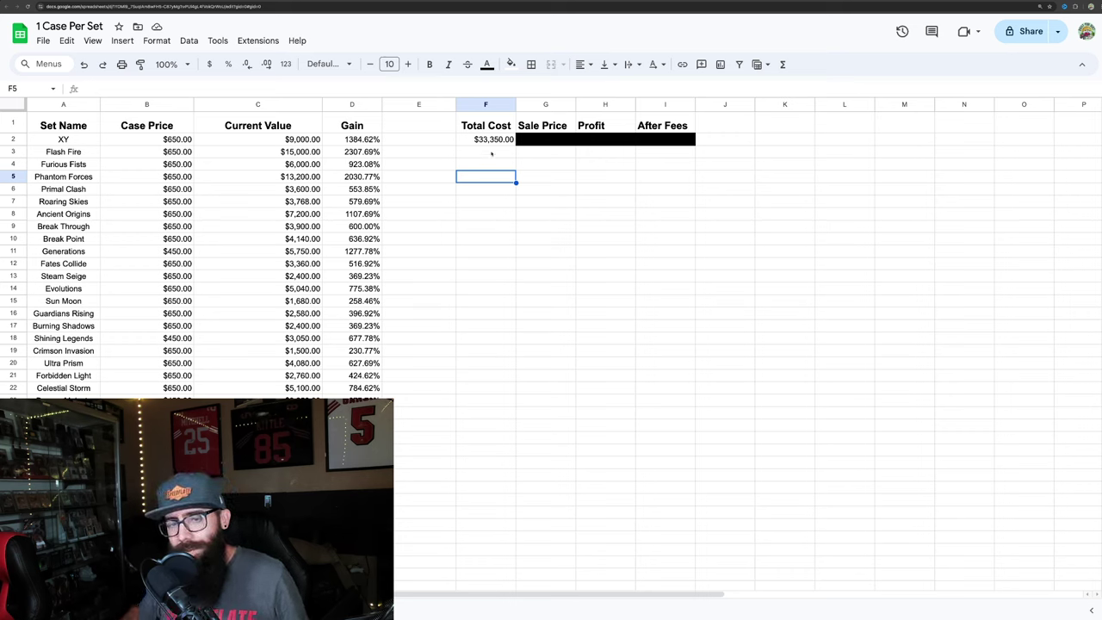
{"action": "left_click", "coordinate": [492, 153]}
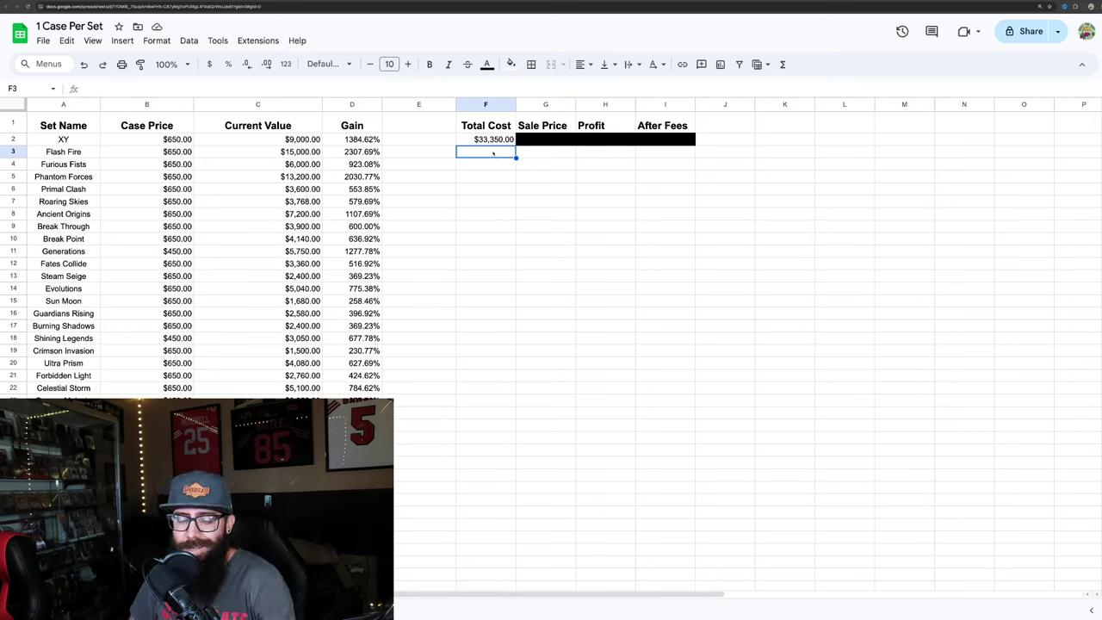
- Remove the black fill from cell G2 to uncover the Sale Price total
{"action": "left_click", "coordinate": [546, 140]}
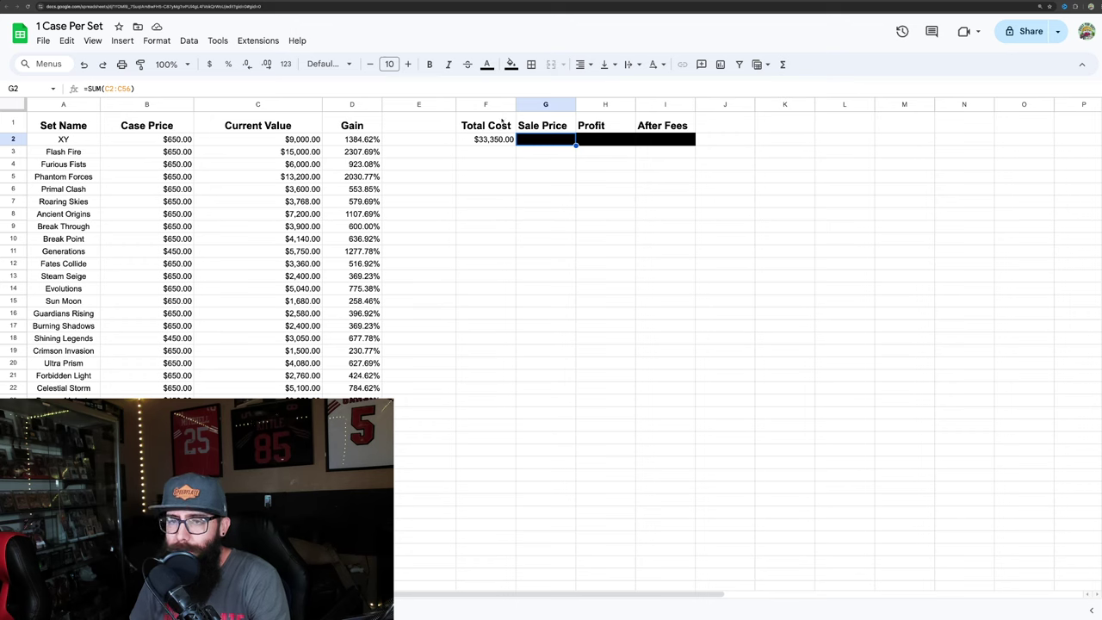
{"action": "left_click", "coordinate": [511, 63]}
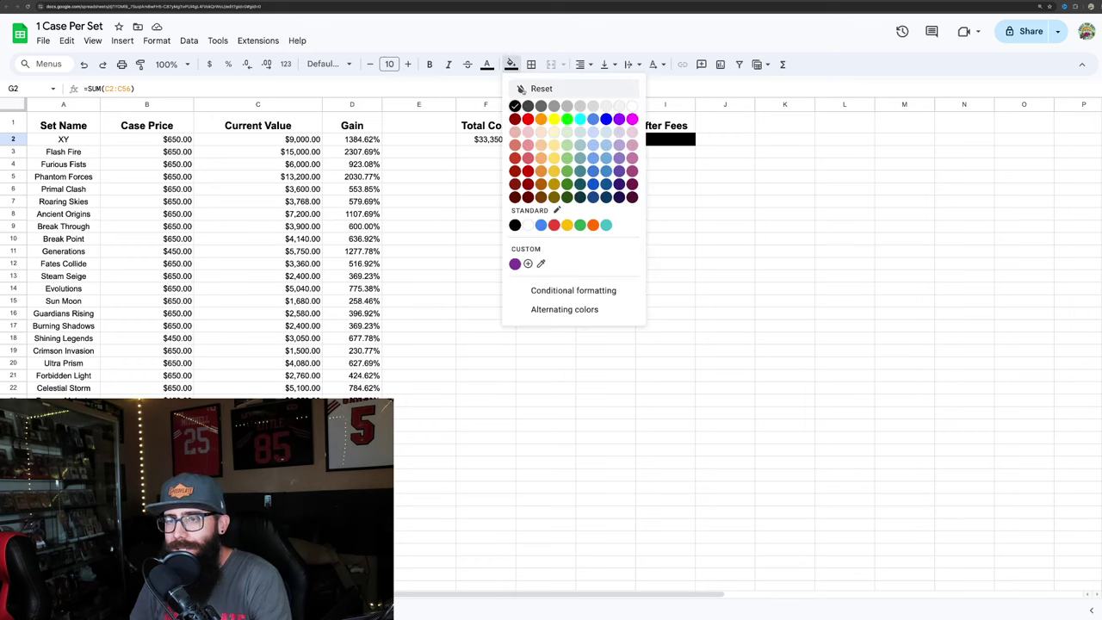
{"action": "left_click", "coordinate": [525, 89]}
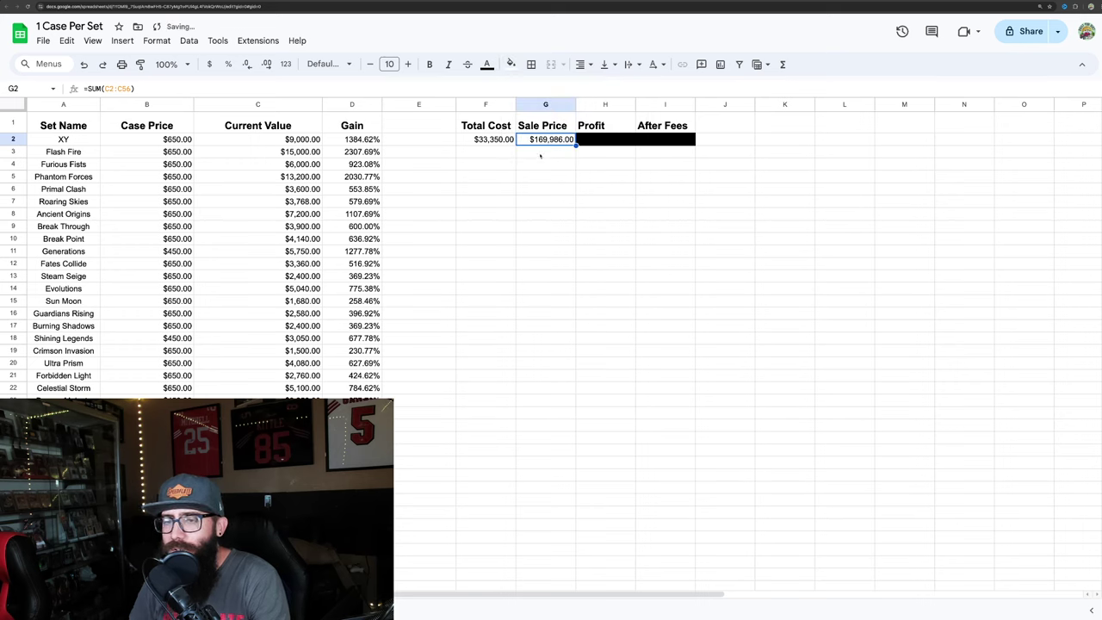
{"action": "left_click", "coordinate": [541, 156]}
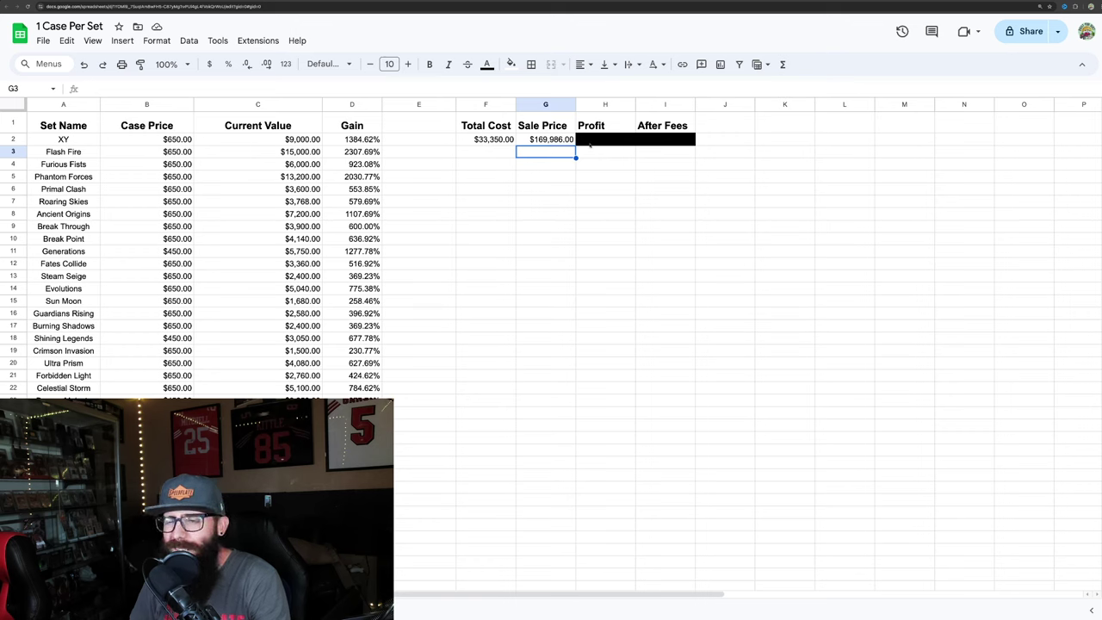
- Reset the fill colour of cell H2 so the Profit figure can be read
{"action": "left_click", "coordinate": [610, 139]}
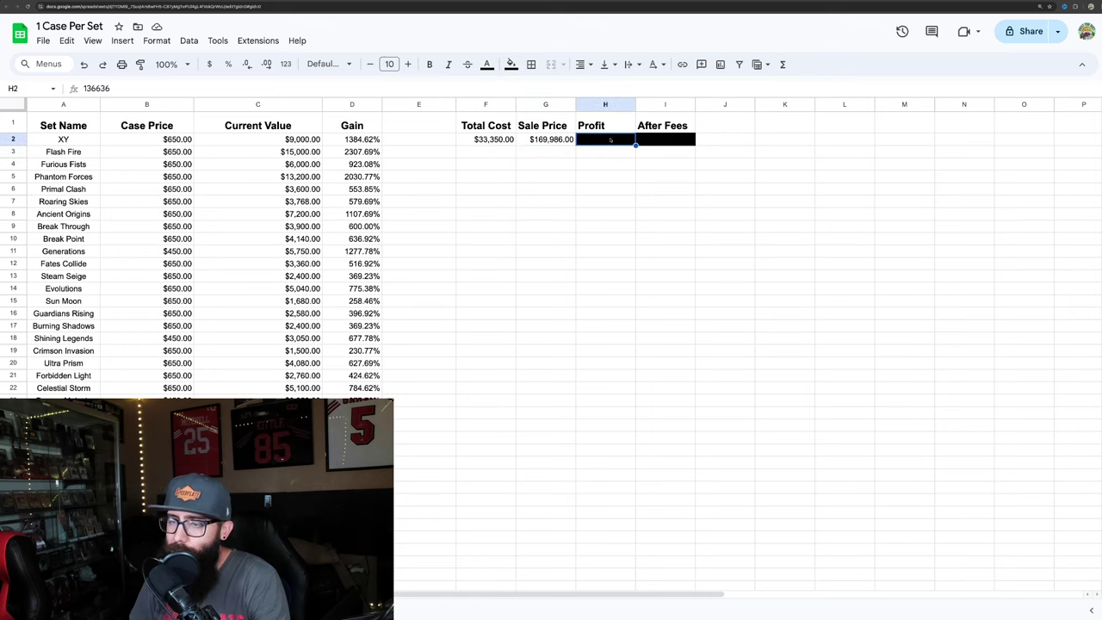
{"action": "left_click", "coordinate": [511, 65]}
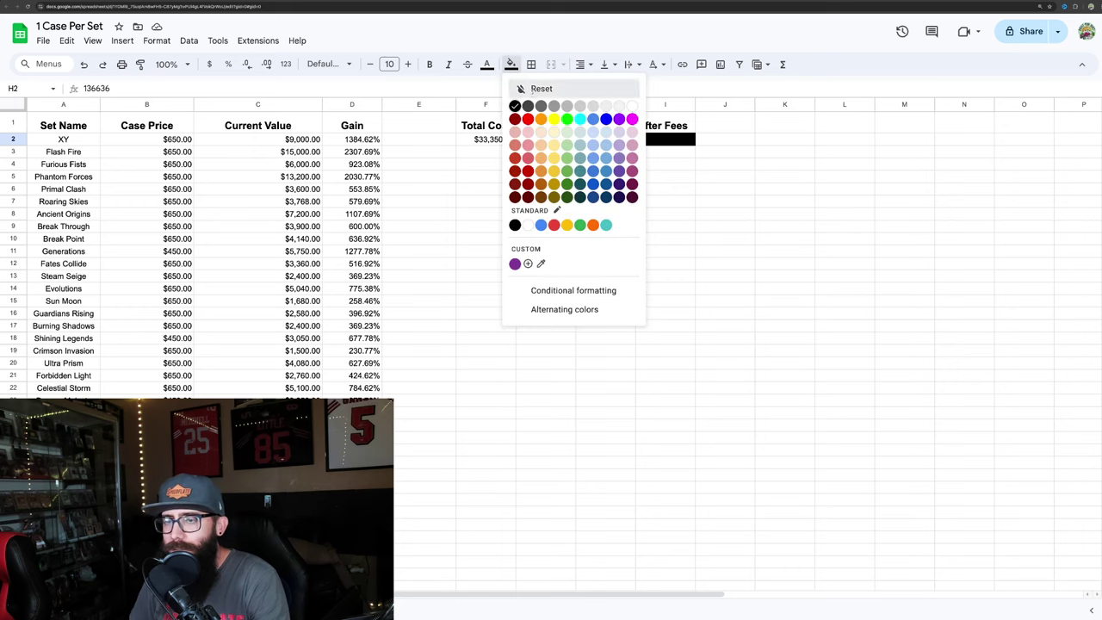
{"action": "left_click", "coordinate": [529, 86]}
{"action": "left_click", "coordinate": [580, 152]}
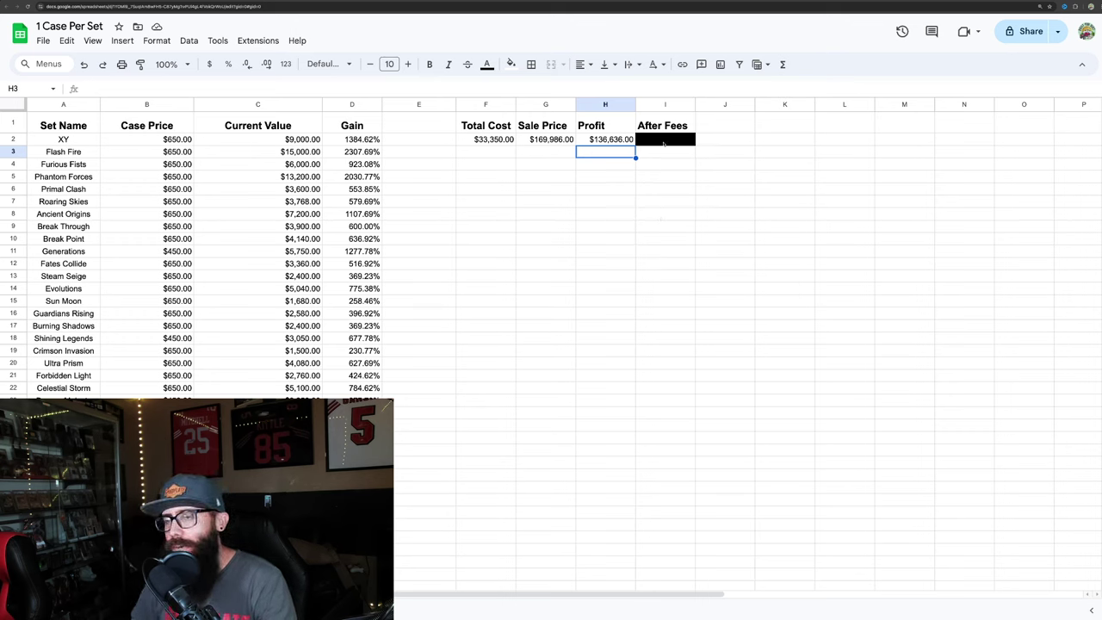
- Clear the black fill from the After Fees amount in cell I2 and look over the set list again
{"action": "left_click", "coordinate": [664, 144]}
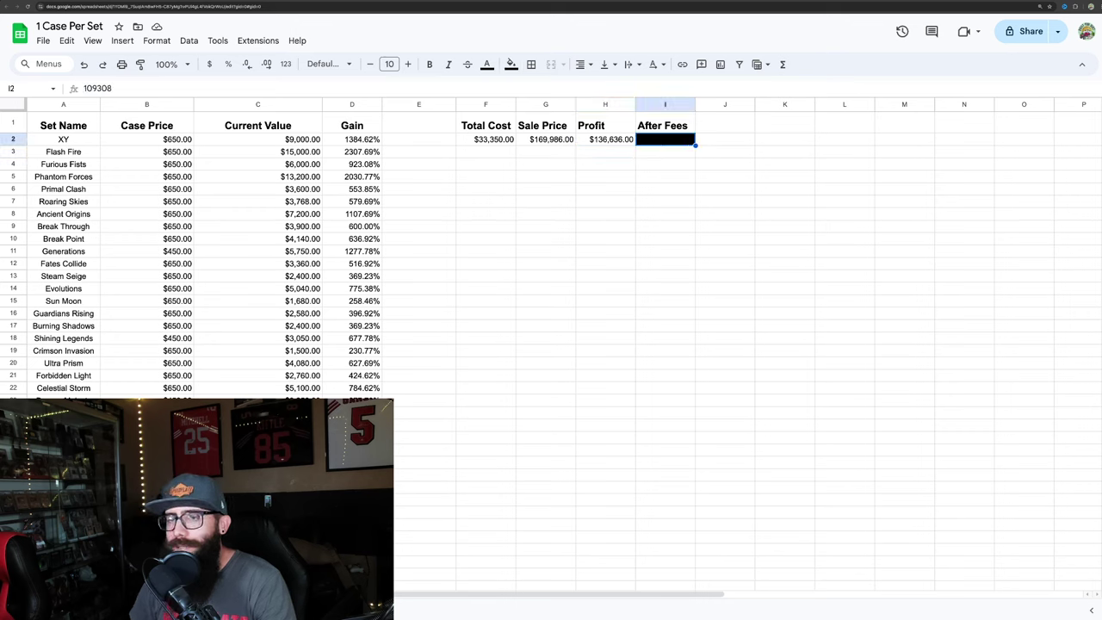
{"action": "left_click", "coordinate": [511, 64]}
{"action": "left_click", "coordinate": [519, 86]}
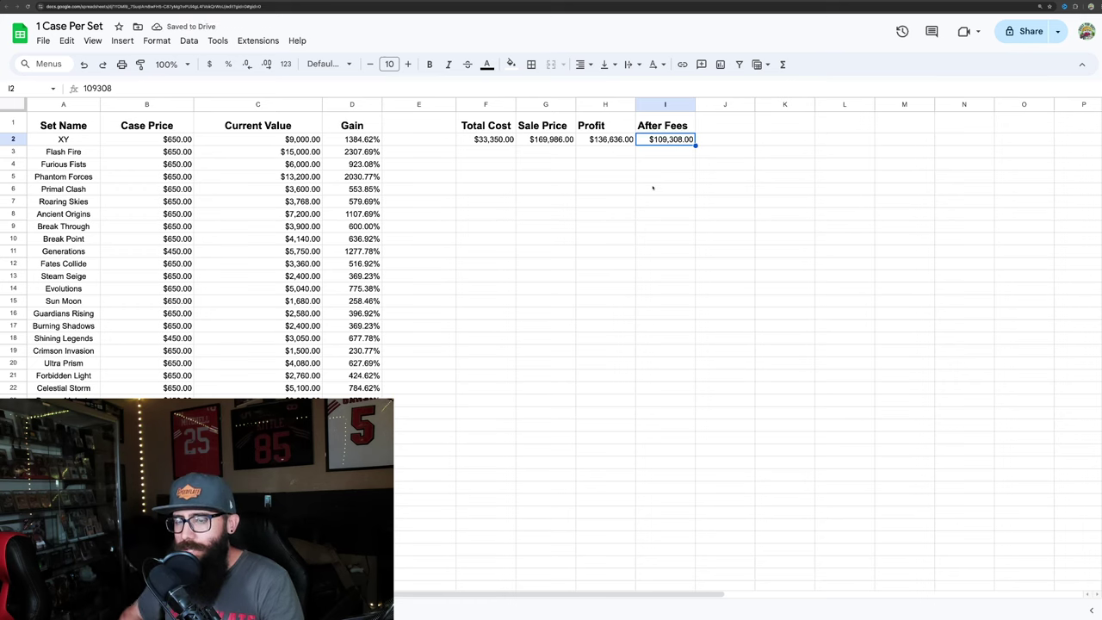
{"action": "left_click", "coordinate": [682, 154]}
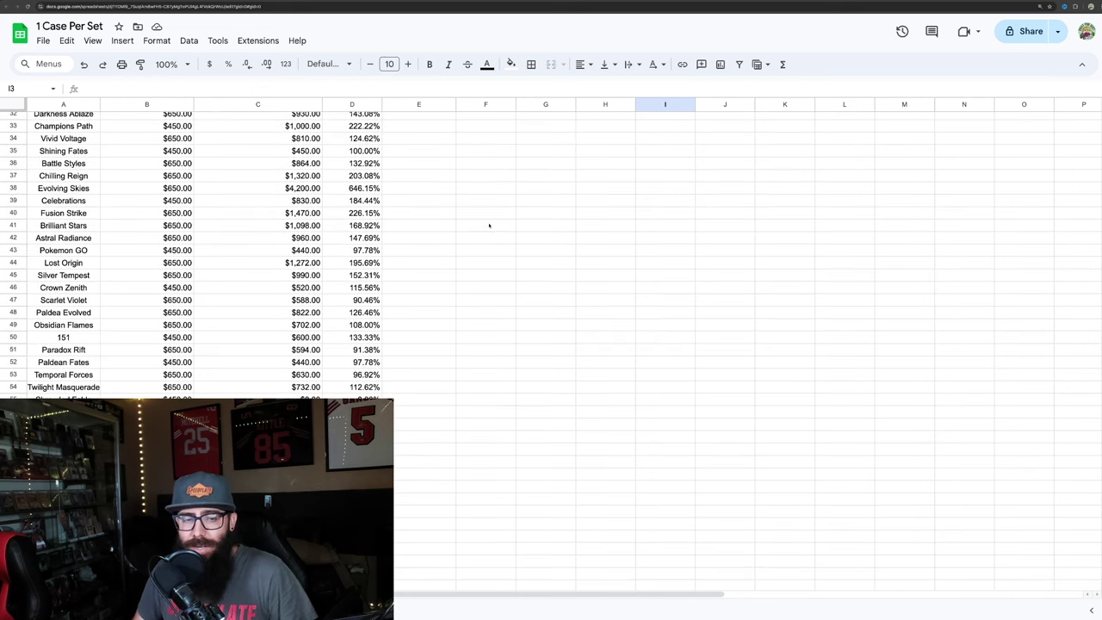
{"action": "scroll", "coordinate": [512, 305], "scroll_direction": "up", "scroll_amount": 10}
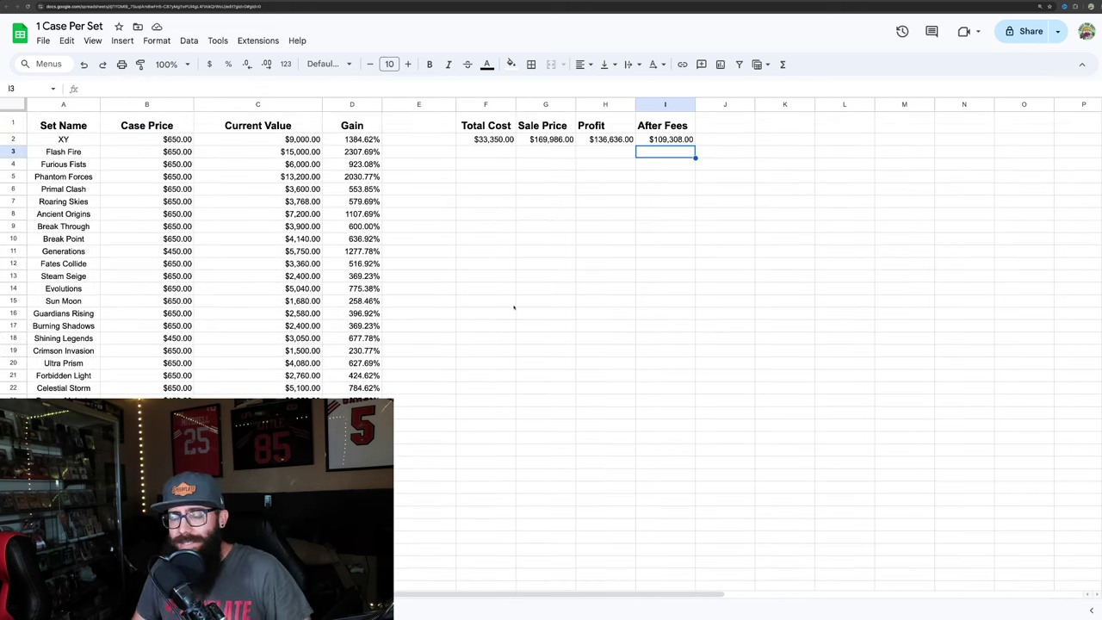